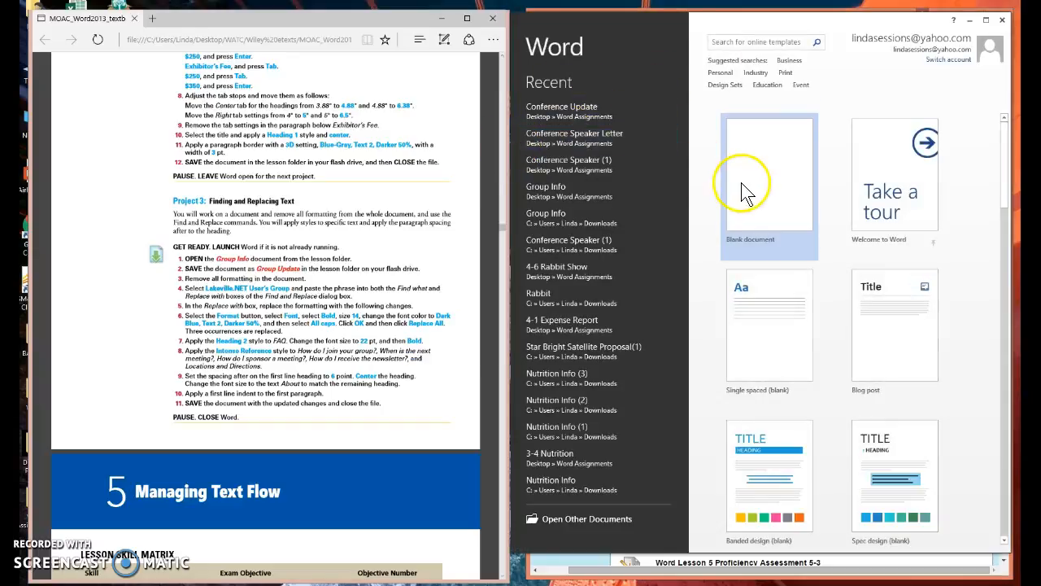
Step: Open the recent Group Info document from the Word Assignments folder and look through its pages
left_click(560, 196)
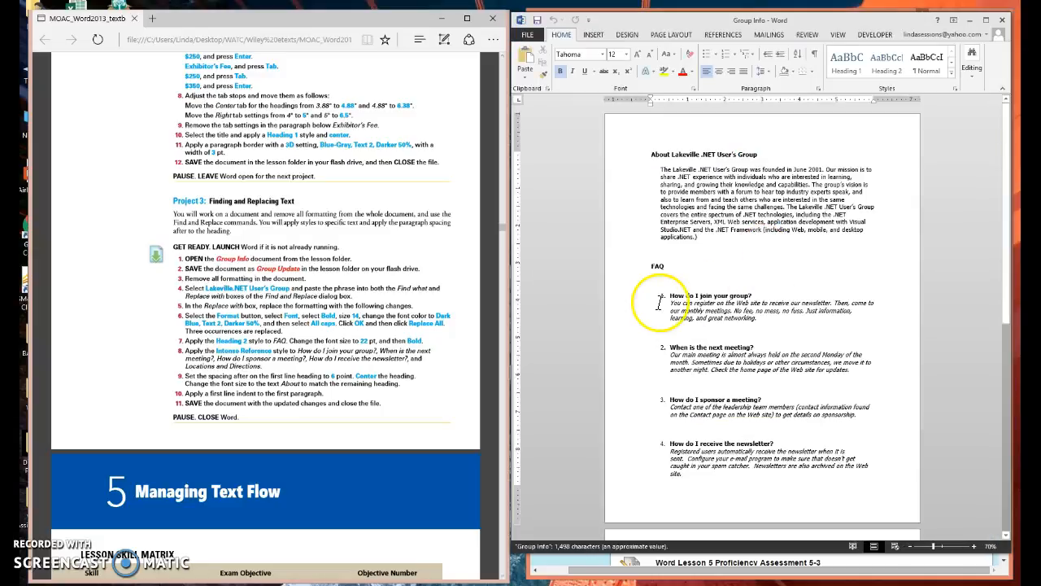
scroll(716, 326, "down", 1)
scroll(723, 335, "down", 6)
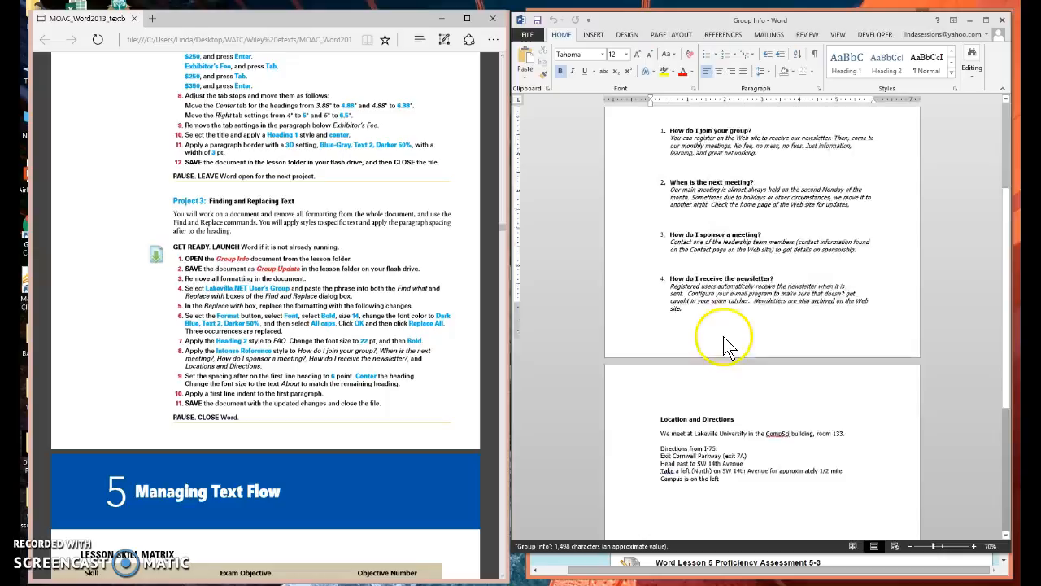
scroll(722, 335, "up", 7)
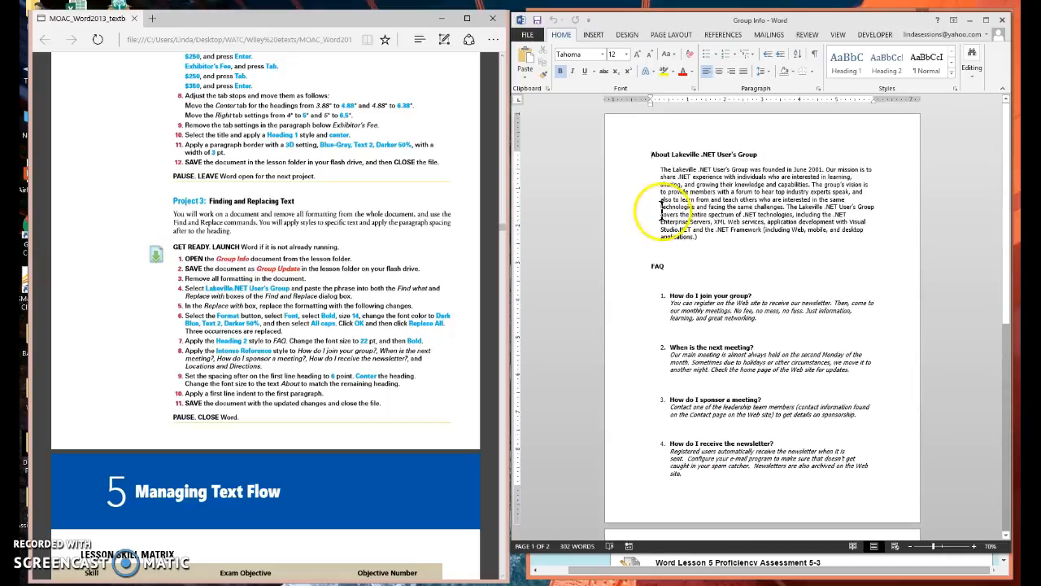
Step: Save the document under the new name Group Update in the Word Assignments folder
left_click(529, 35)
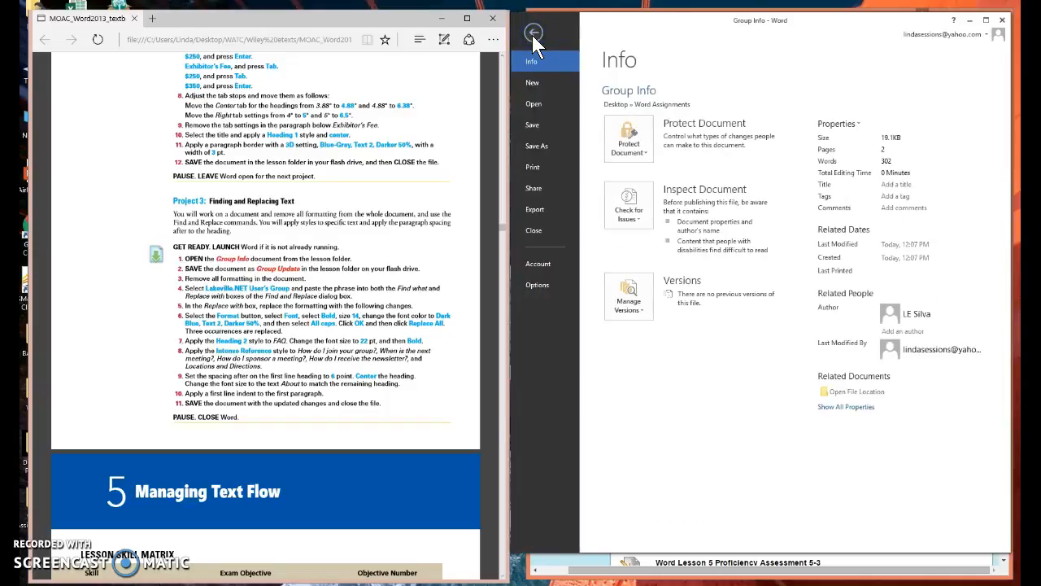
left_click(535, 147)
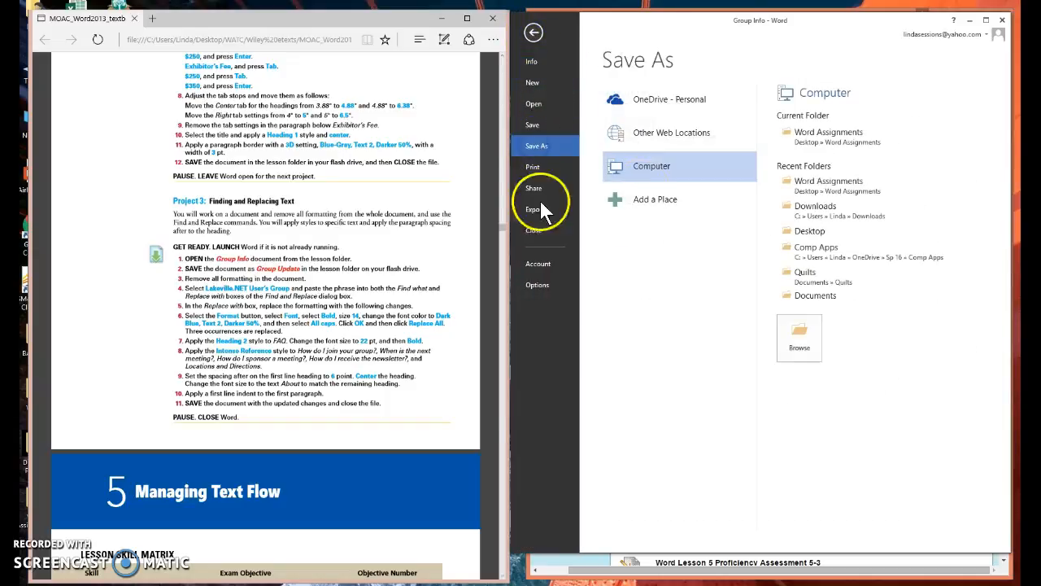
left_click(830, 137)
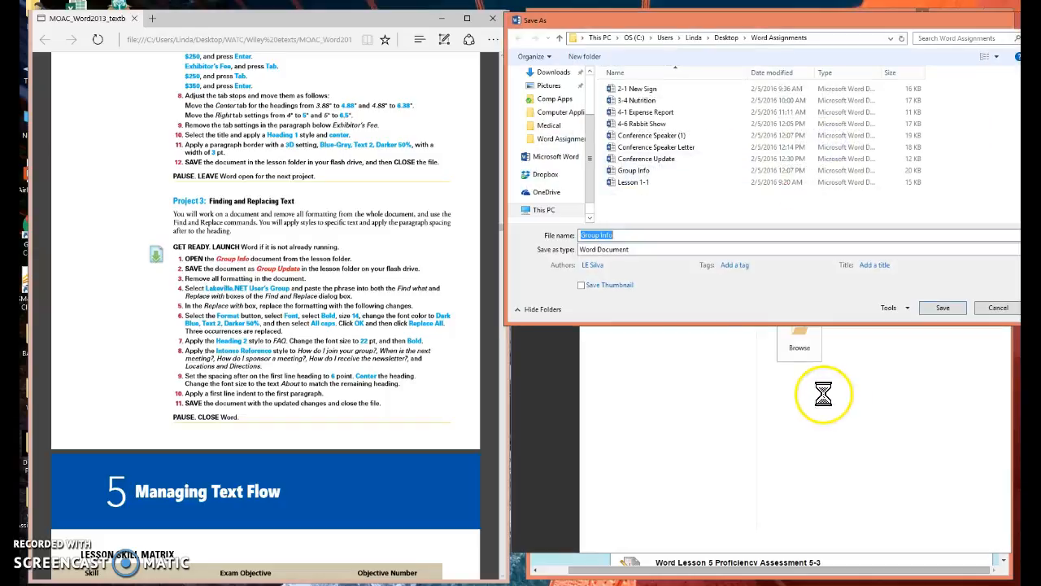
type("Grouop")
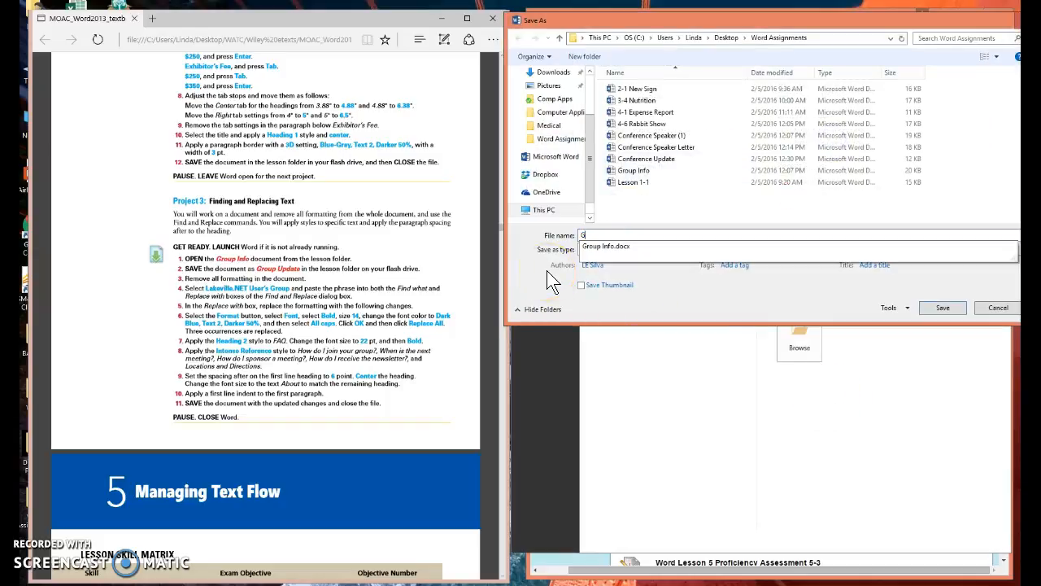
key("BackSpace")
key("BackSpace")
type("p Update")
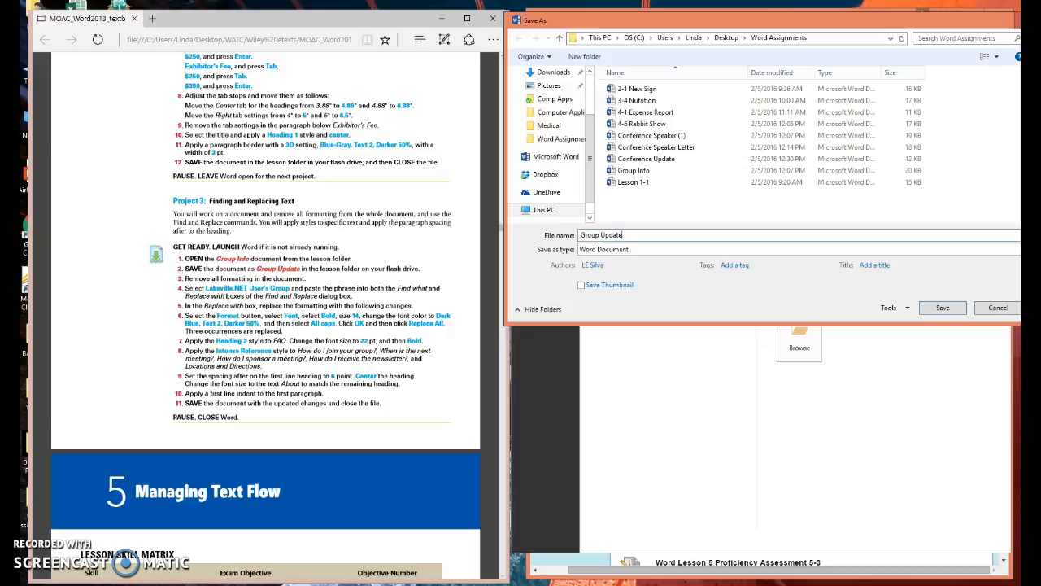
left_click(944, 309)
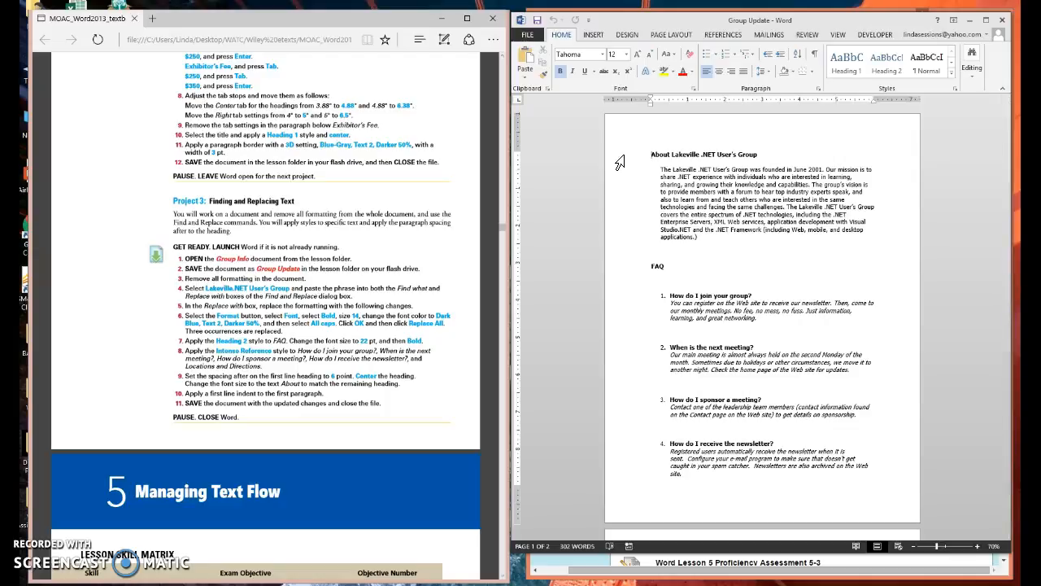
Step: Clear all formatting from the entire document
key("ctrl+a")
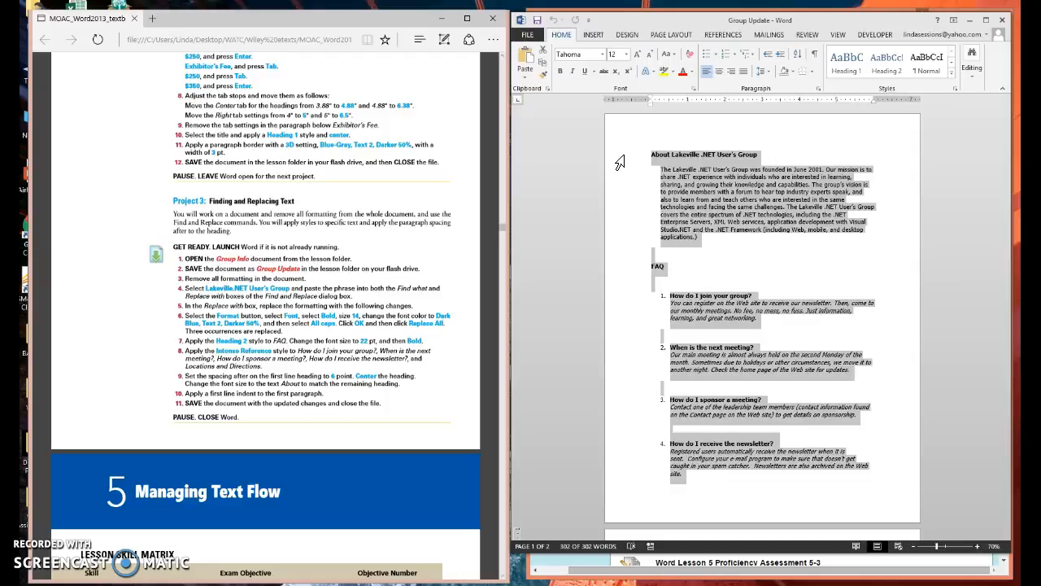
left_click(689, 56)
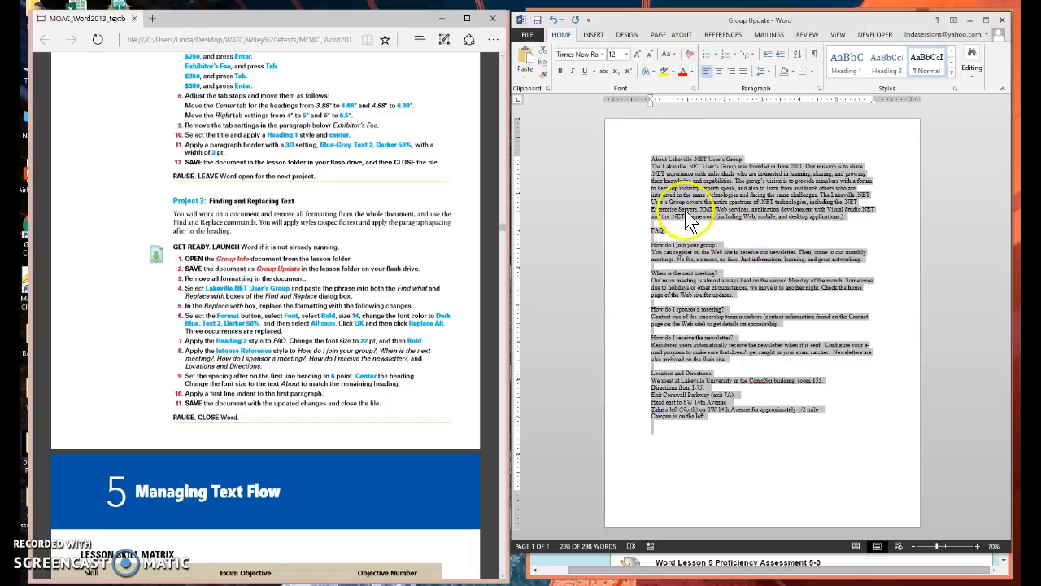
left_click(735, 246)
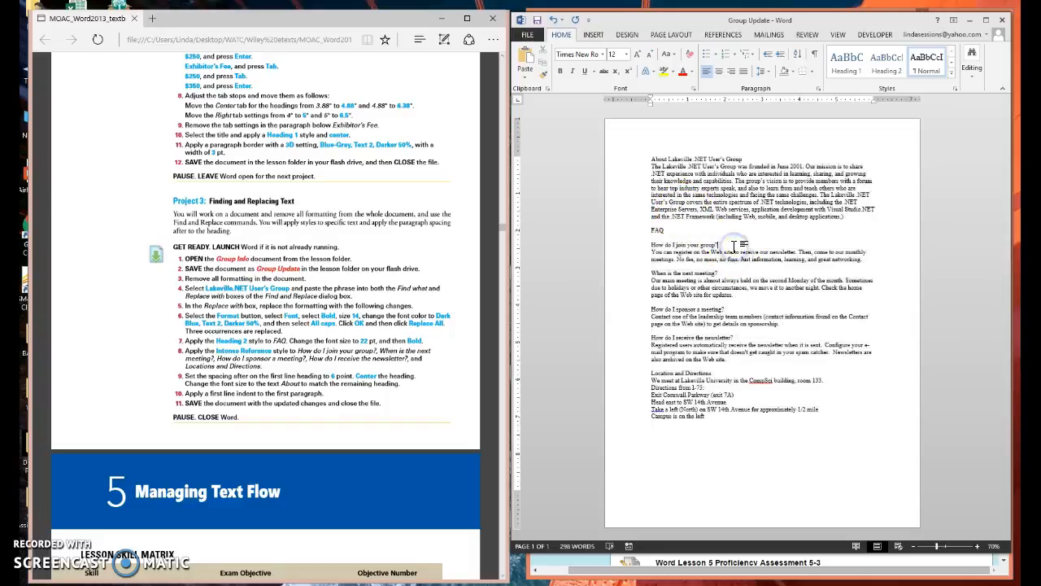
left_click(667, 158)
left_click_drag(667, 157, 744, 156)
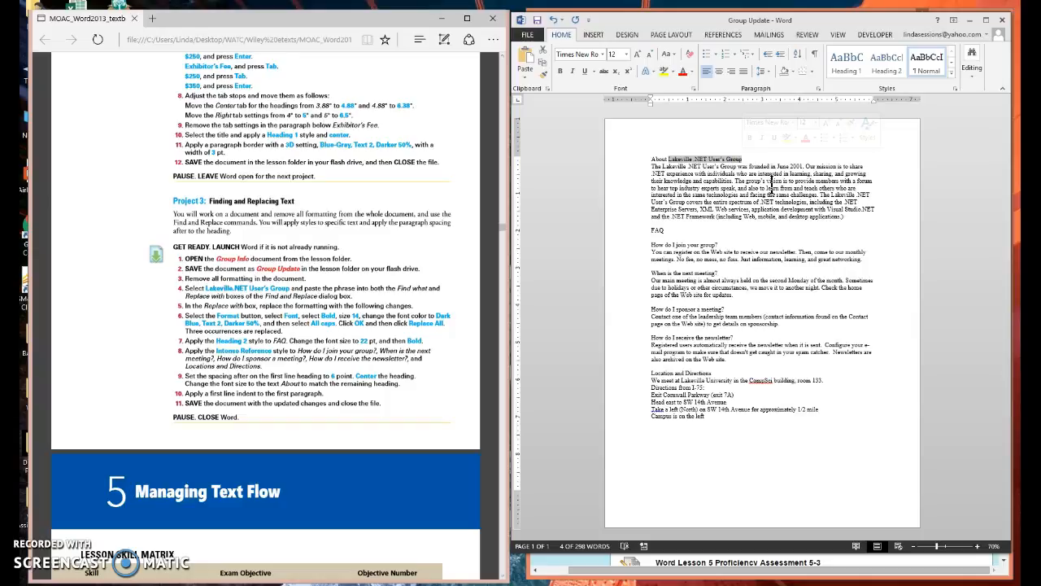
left_click(972, 75)
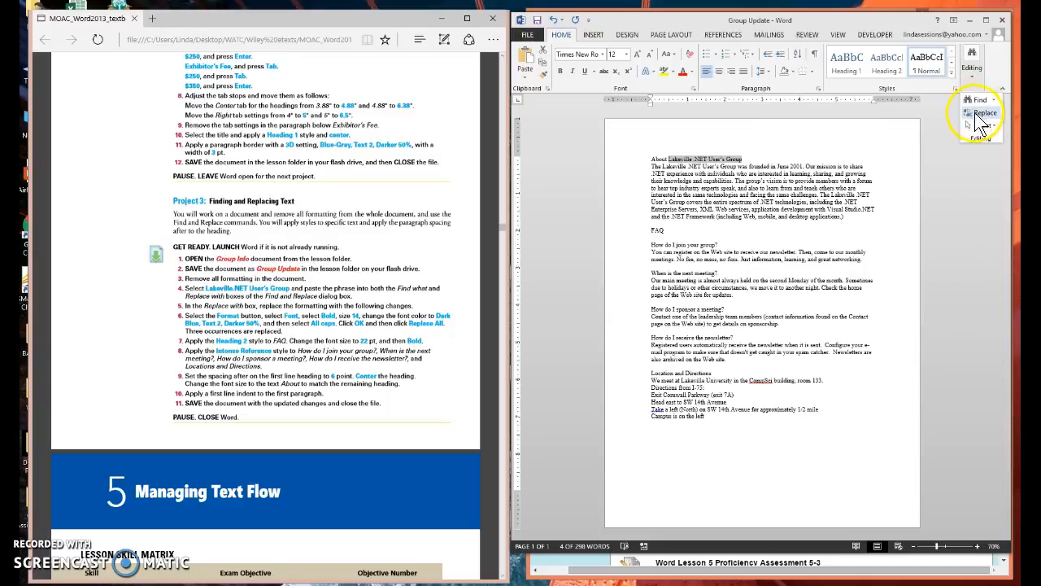
left_click(981, 114)
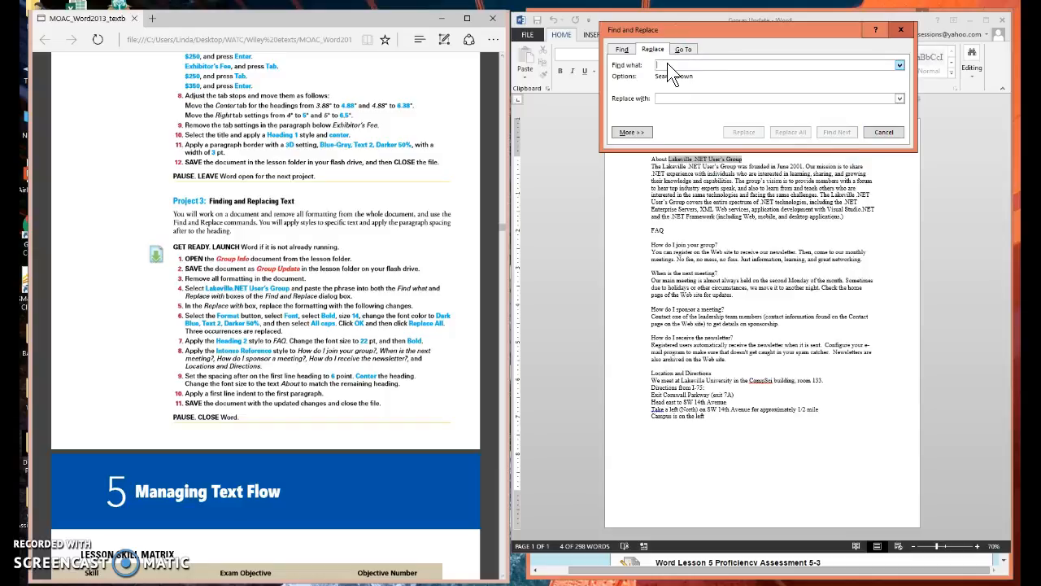
type("Boudin Bakery")
left_click_drag(708, 65, 654, 65)
key("BackSpace")
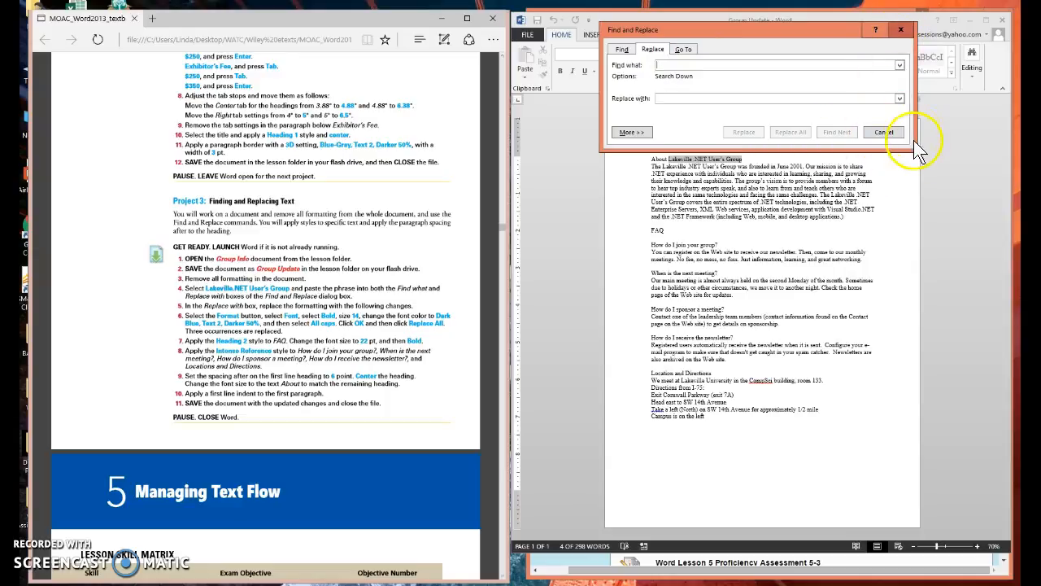
left_click_drag(819, 31, 813, 310)
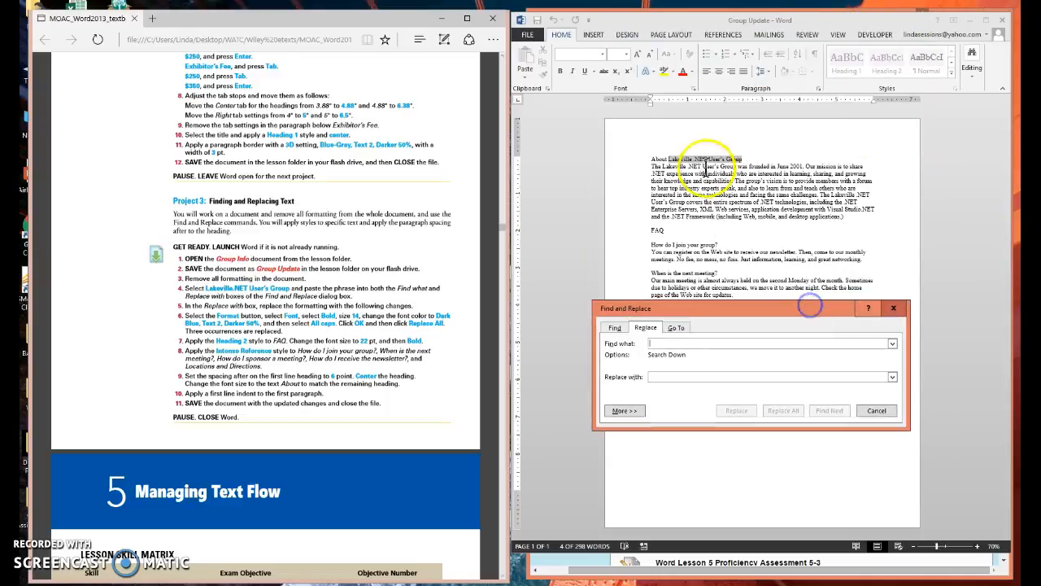
left_click(674, 158)
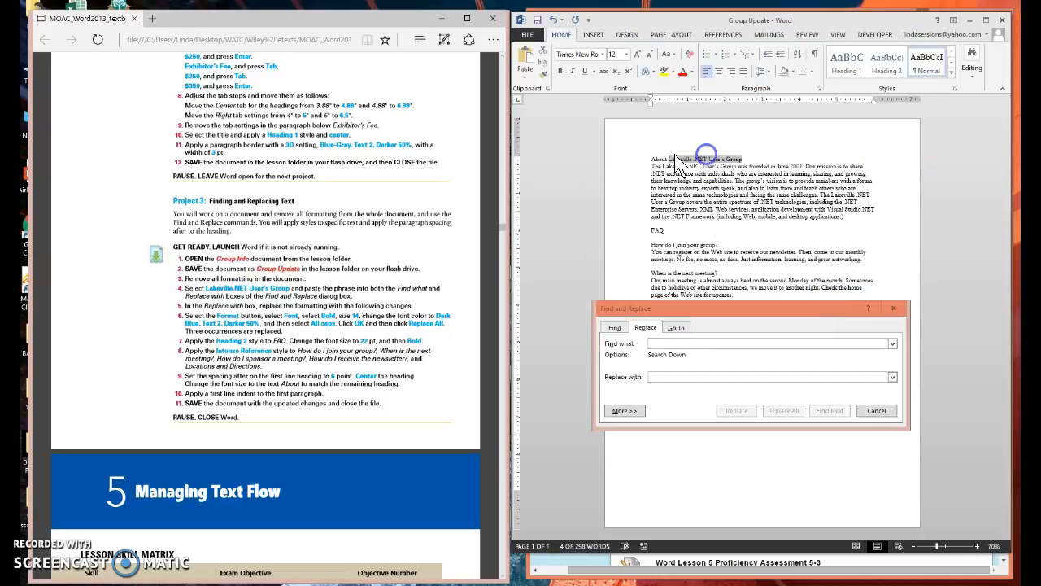
left_click(893, 308)
Step: Copy "Lakeville .NET User's Group" from the title line and use it as both the find and replacement text in Find and Replace
left_click_drag(668, 158, 742, 158)
key("ctrl+c")
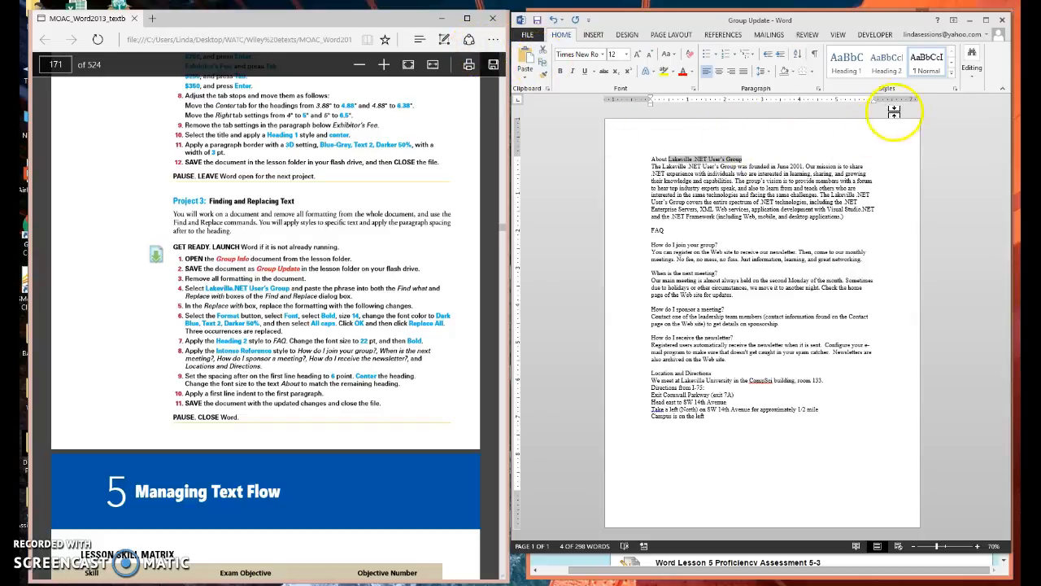
left_click(973, 65)
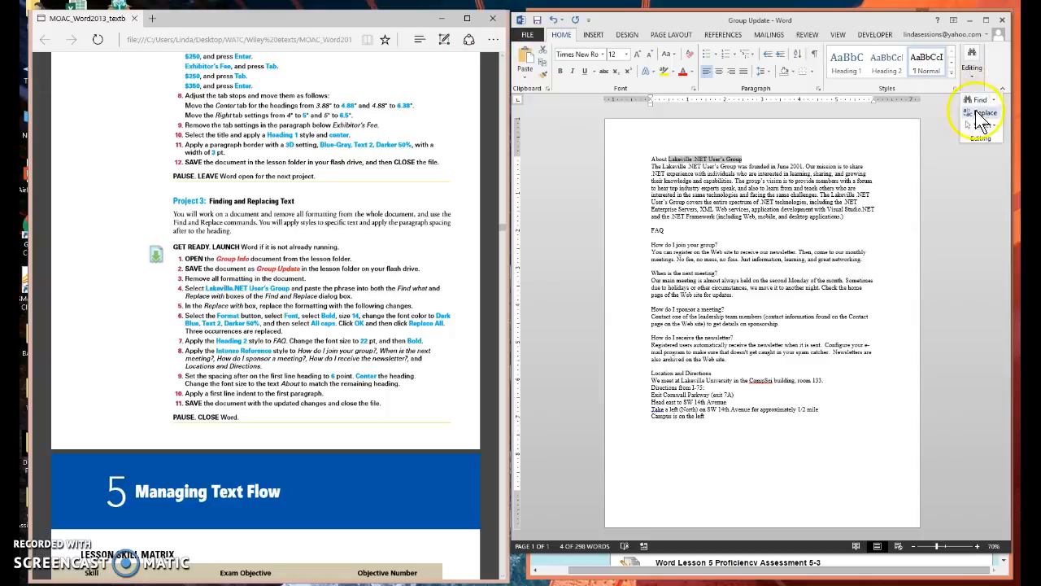
left_click(985, 114)
left_click_drag(694, 309, 690, 201)
left_click(656, 235)
key("ctrl+v")
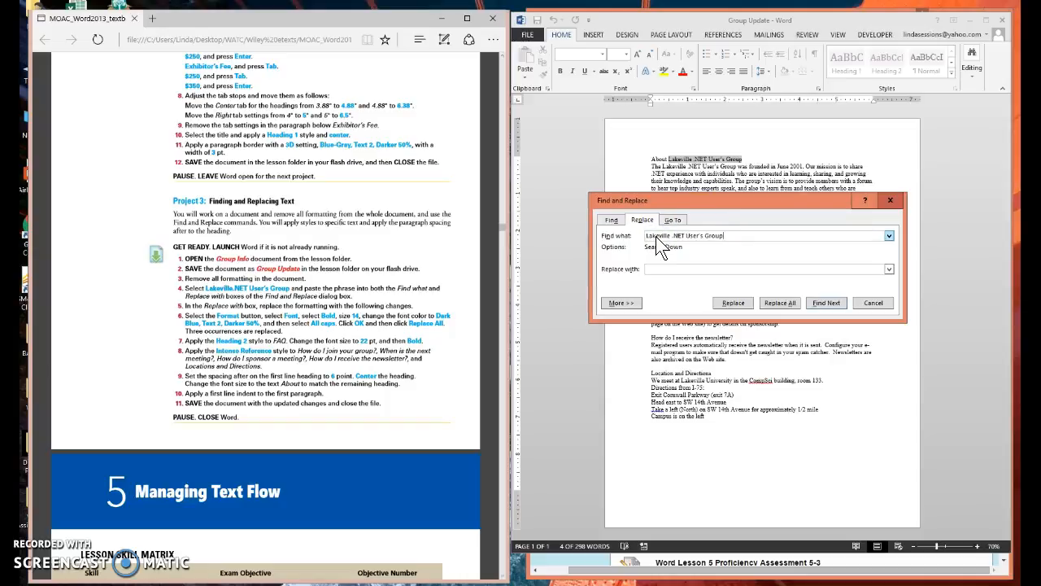
left_click(661, 268)
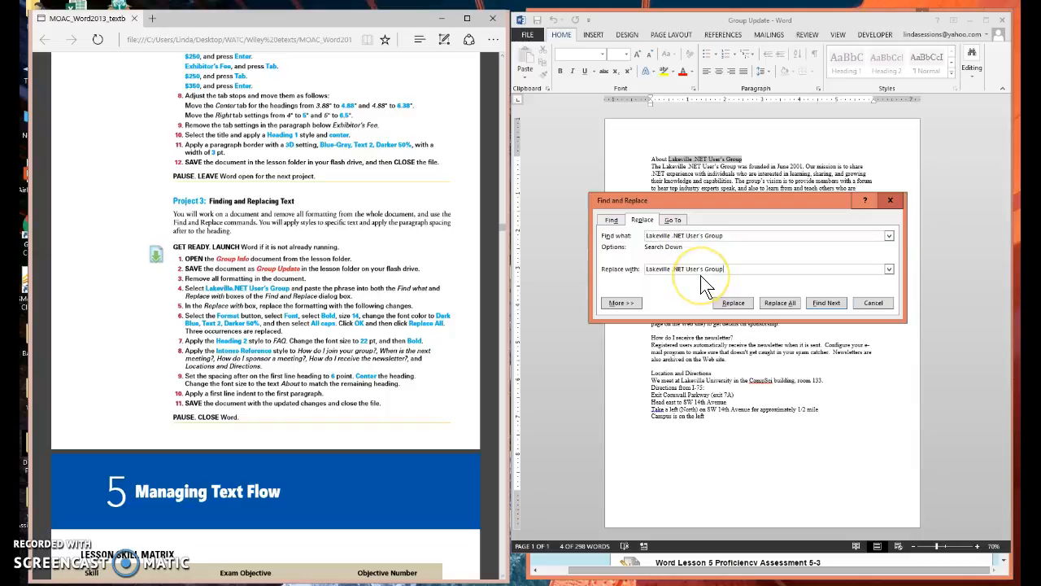
Step: Set the replacement text's font format to Bold, size 14, Dark Blue, Text 2, Darker 50% color, and All caps
left_click(622, 302)
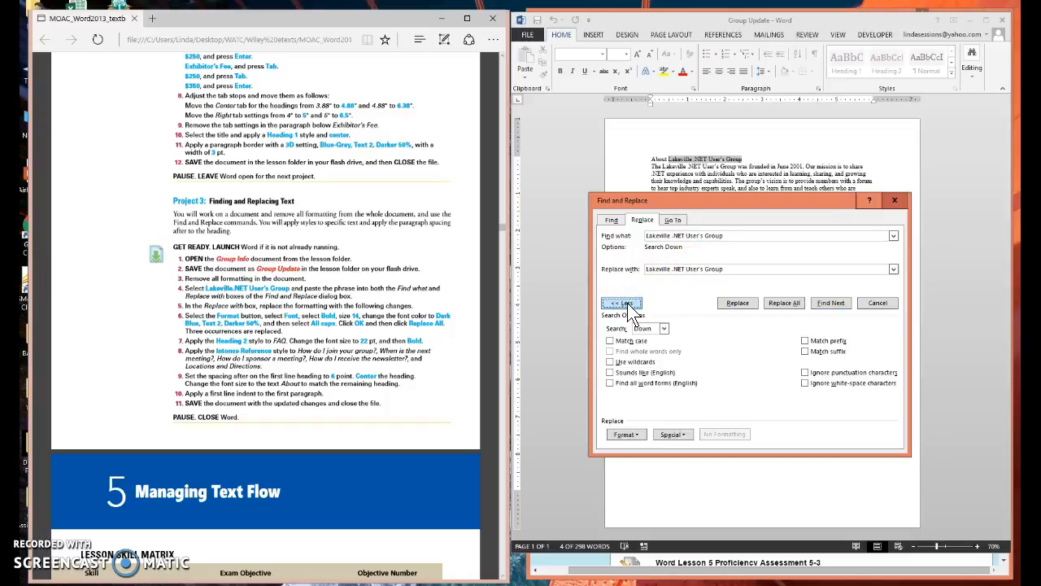
left_click(627, 435)
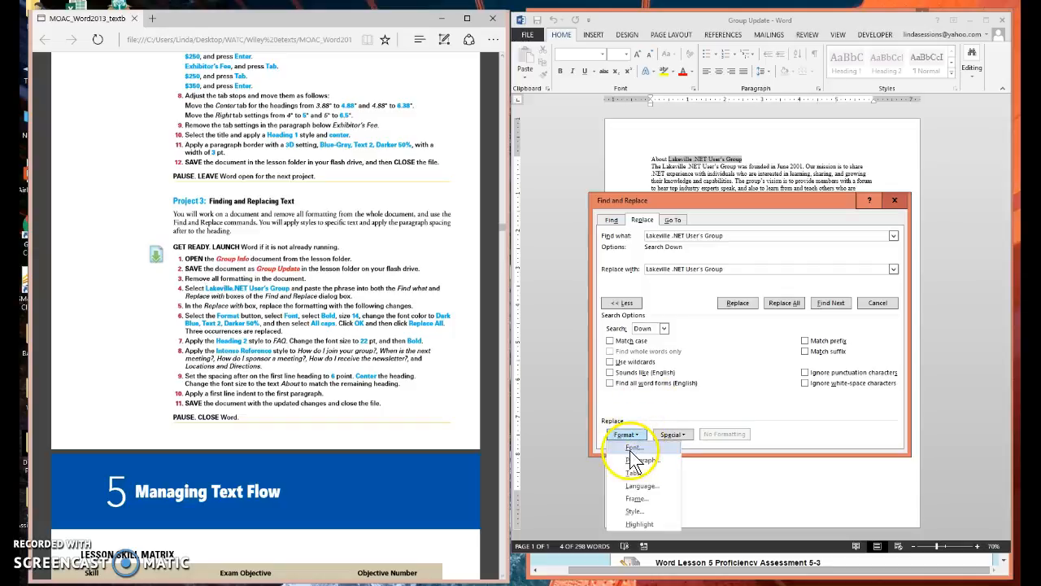
left_click(633, 448)
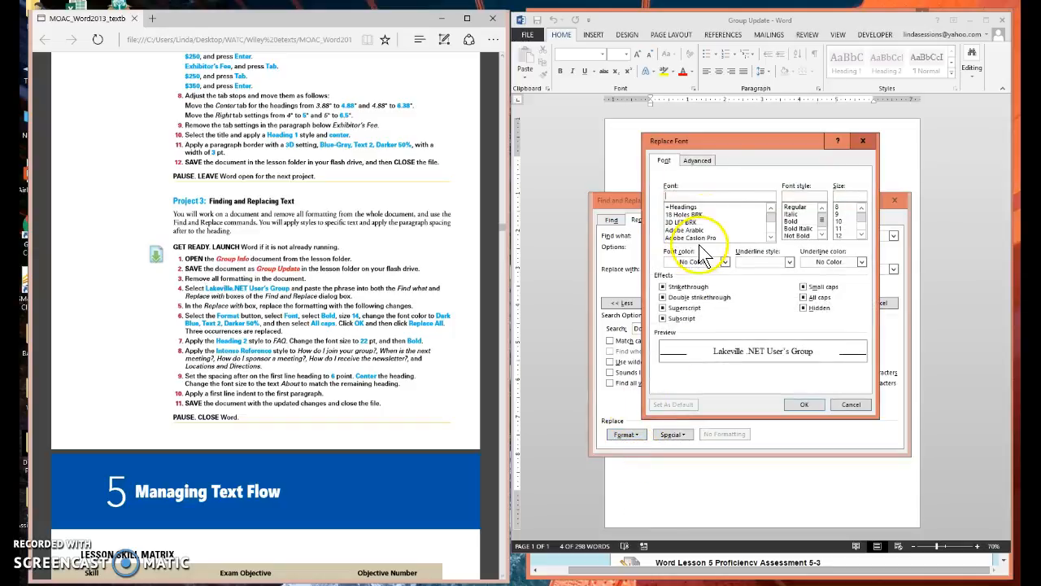
left_click(798, 223)
left_click(861, 234)
left_click(861, 234)
left_click(838, 229)
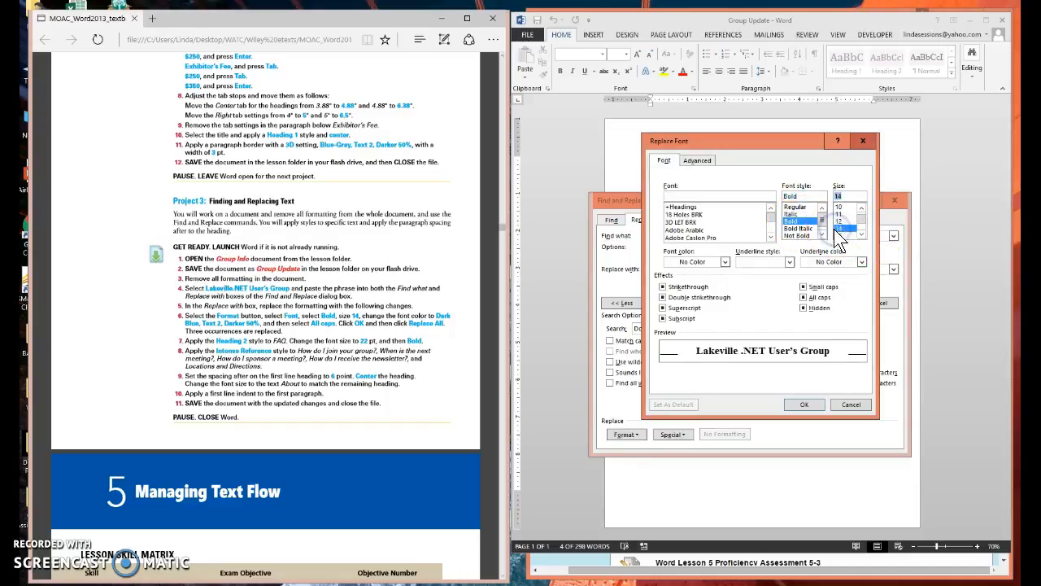
left_click(724, 262)
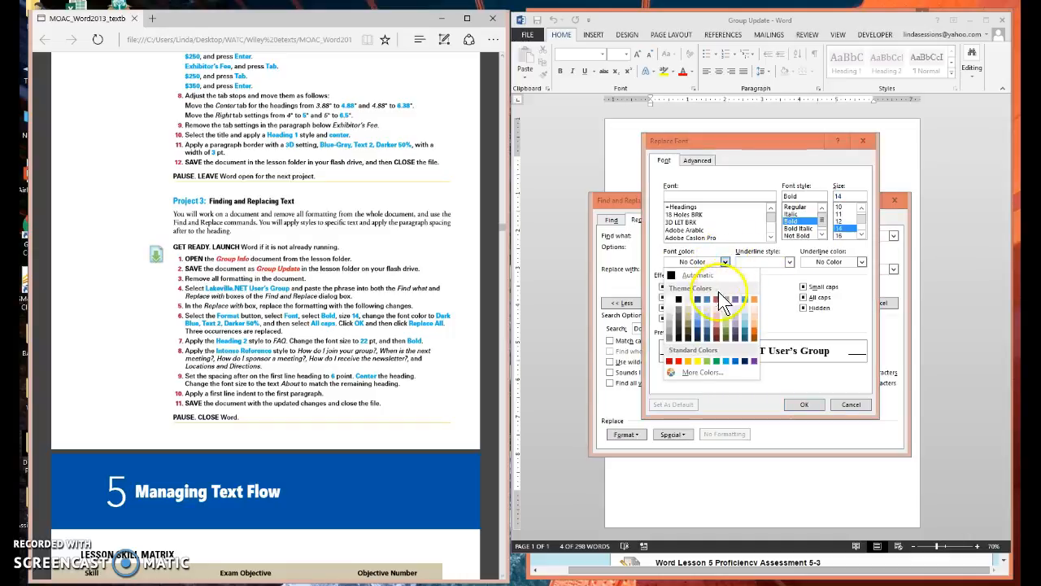
left_click(696, 337)
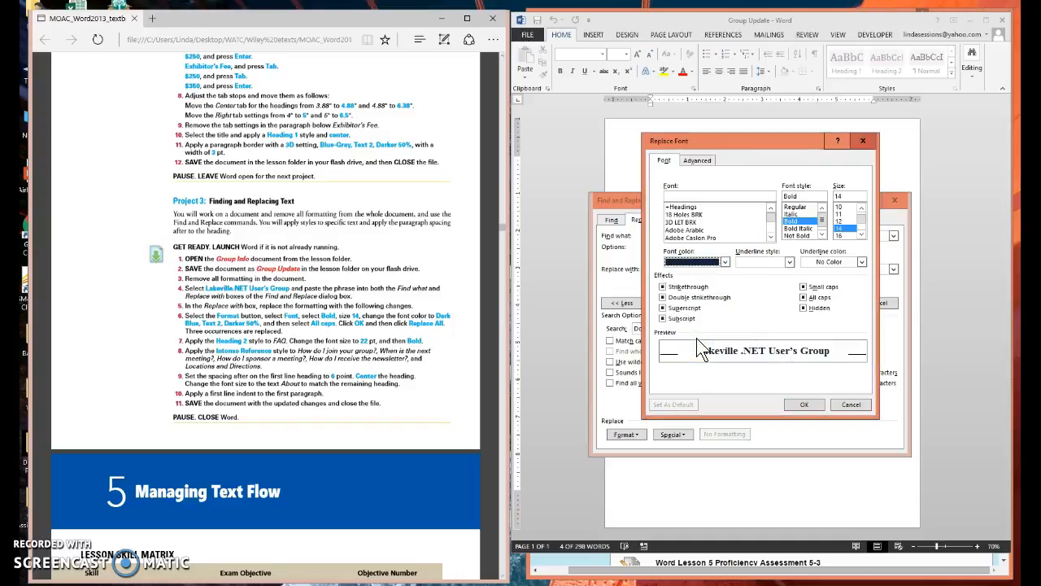
left_click(803, 297)
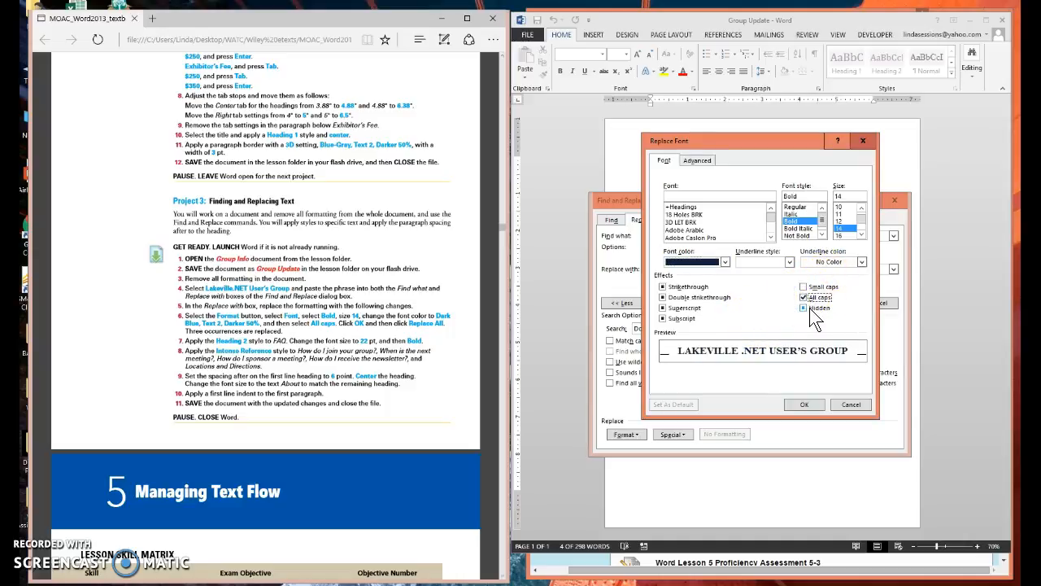
left_click(817, 368)
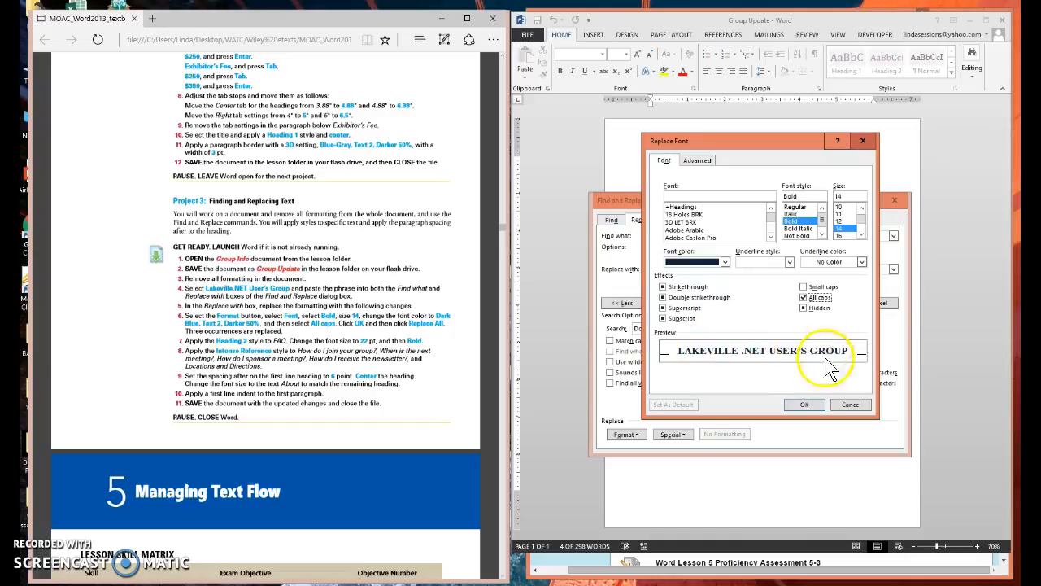
left_click(804, 407)
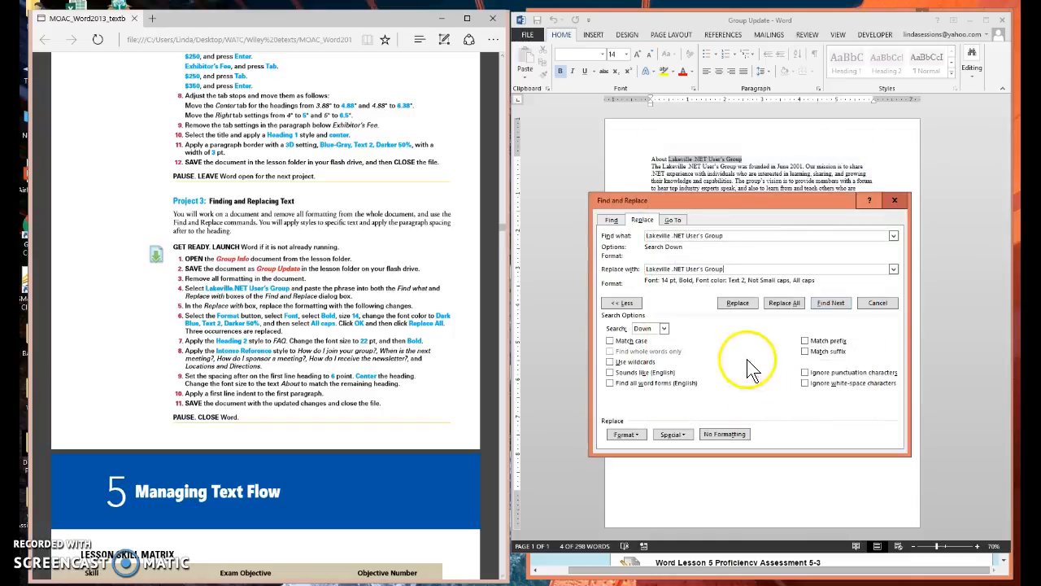
Step: Replace all occurrences of the group name, decline searching again from the beginning, and close Find and Replace
left_click(784, 303)
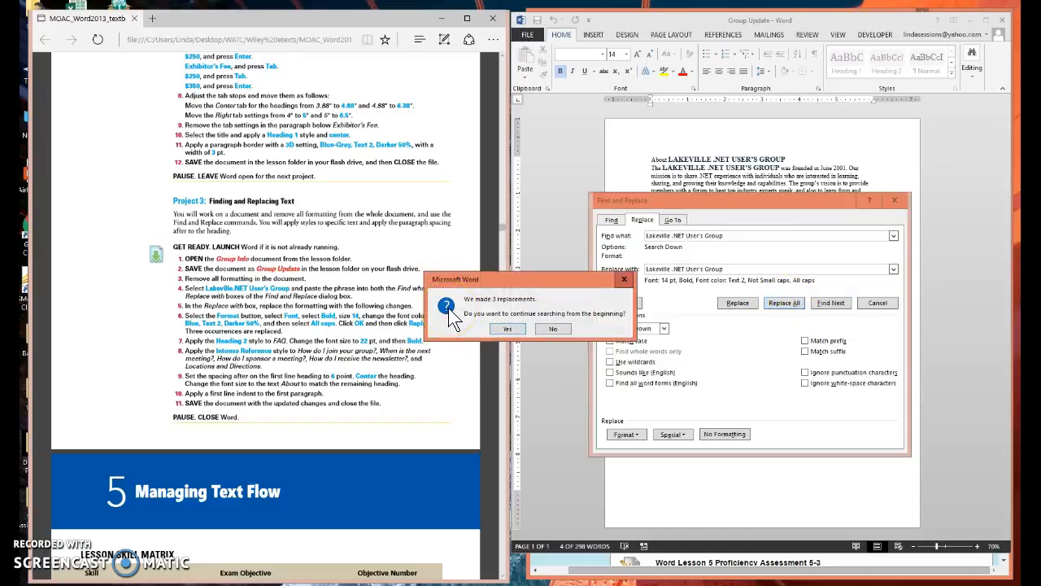
left_click(552, 328)
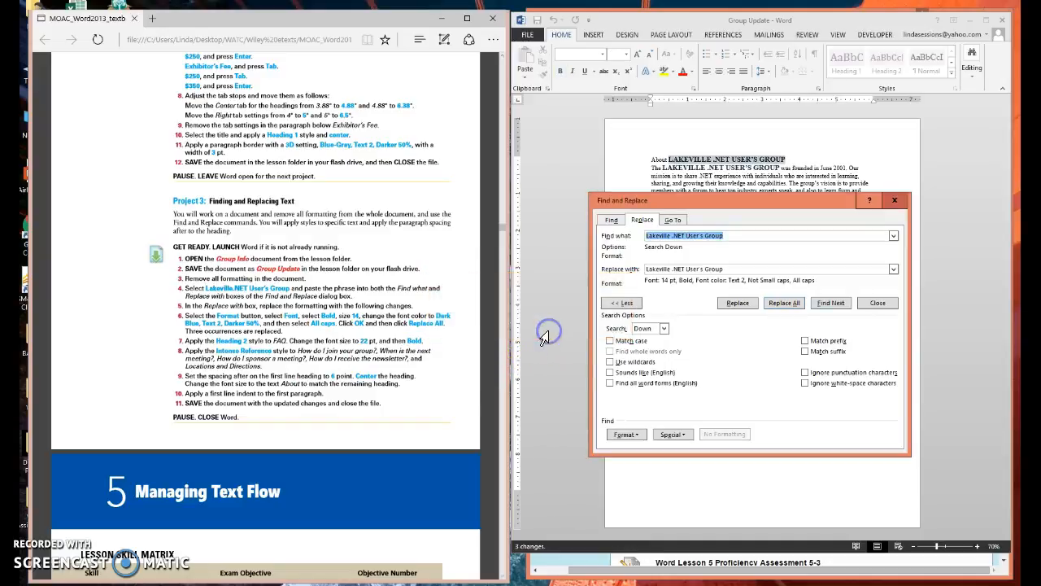
left_click(895, 200)
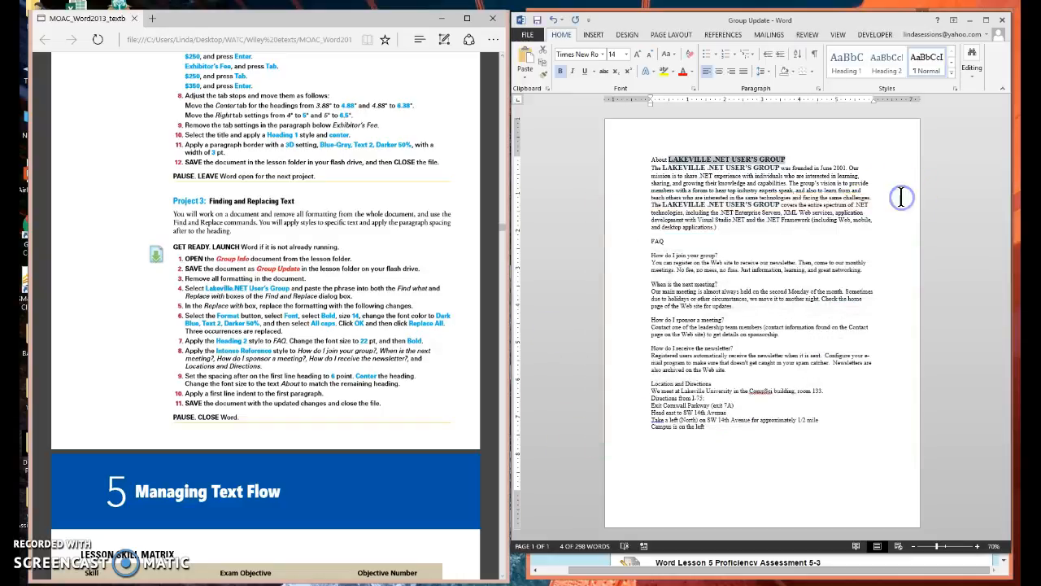
left_click(884, 238)
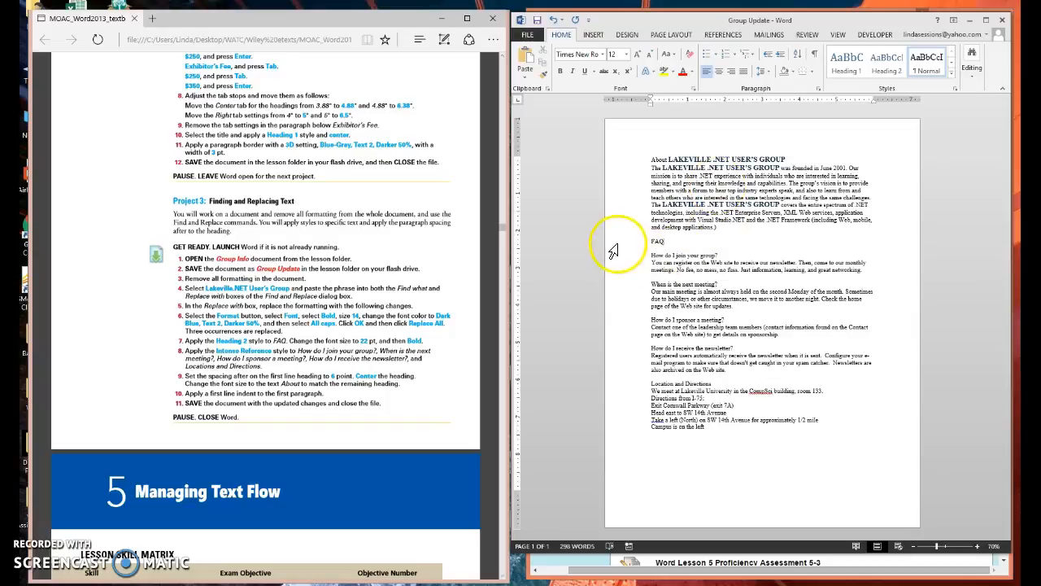
Step: Apply the Heading 2 style to the FAQ line and format it at 22 pt and bold
double_click(657, 242)
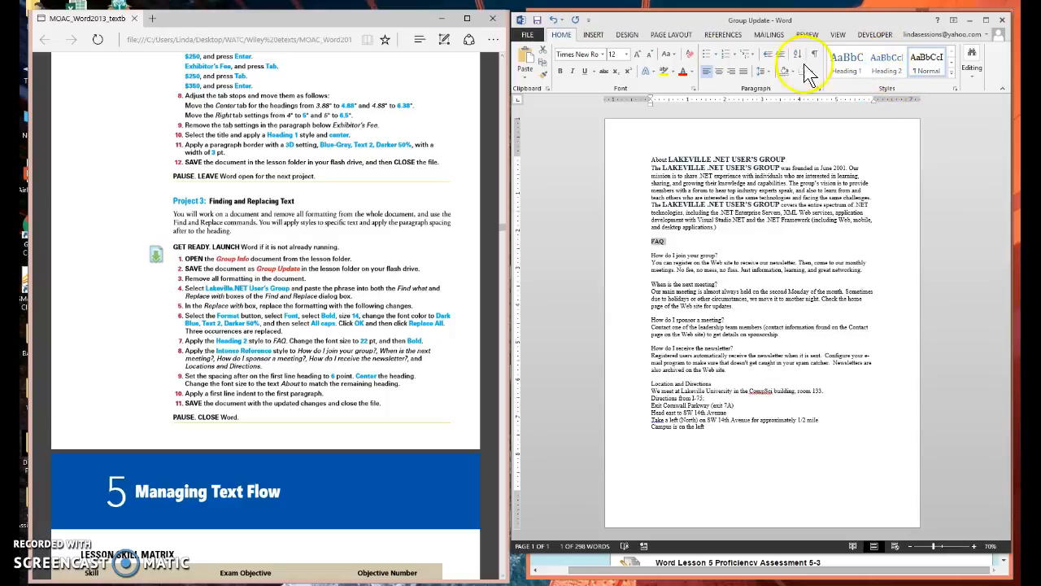
left_click(887, 65)
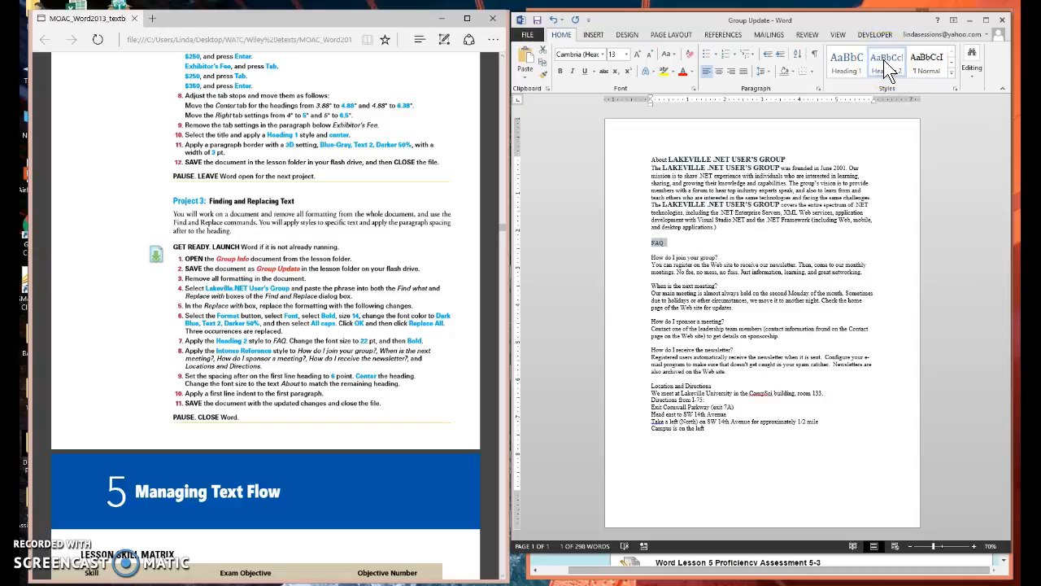
left_click(627, 54)
left_click(613, 162)
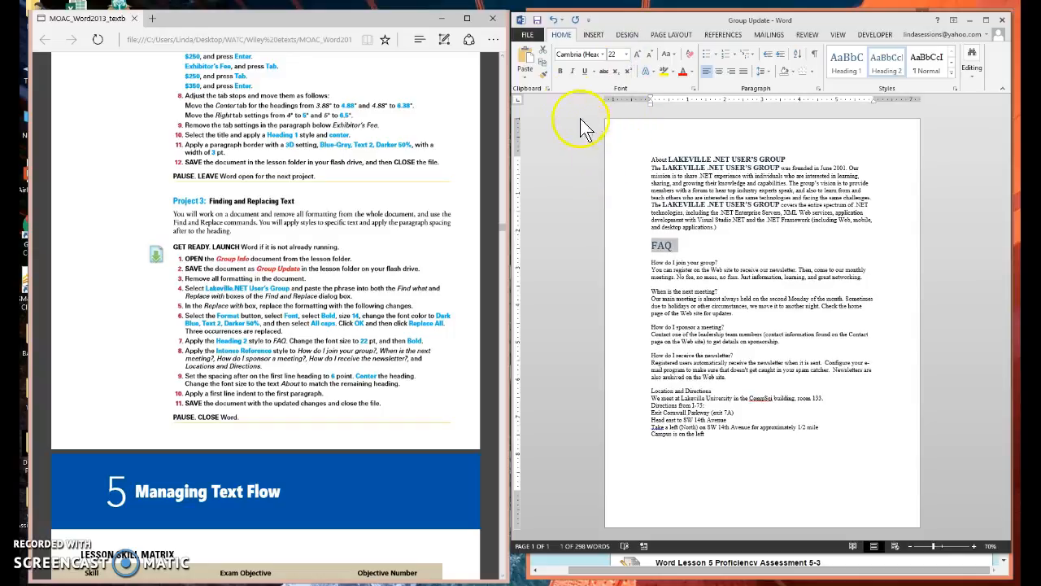
left_click(562, 72)
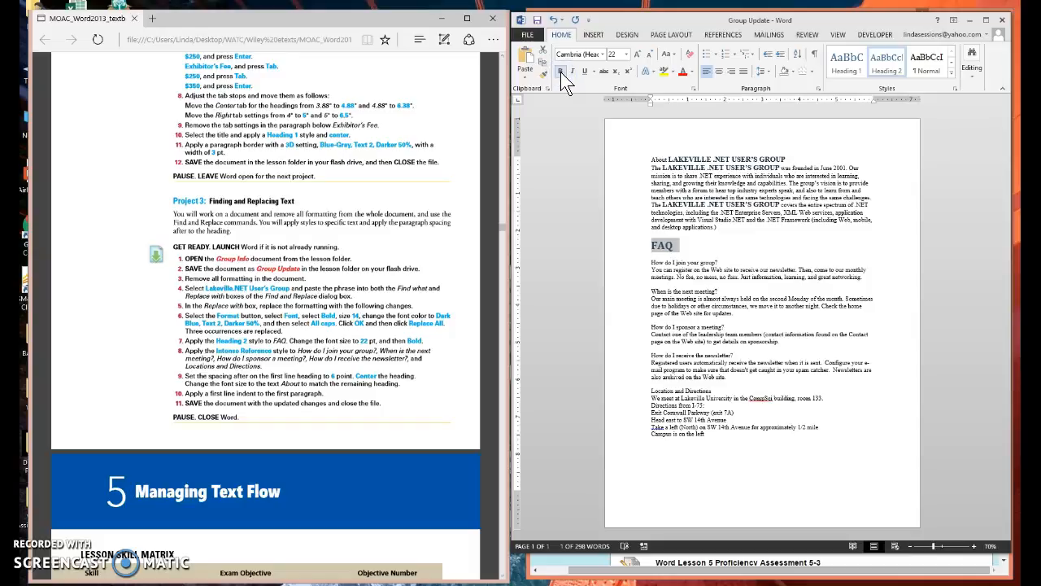
left_click(590, 228)
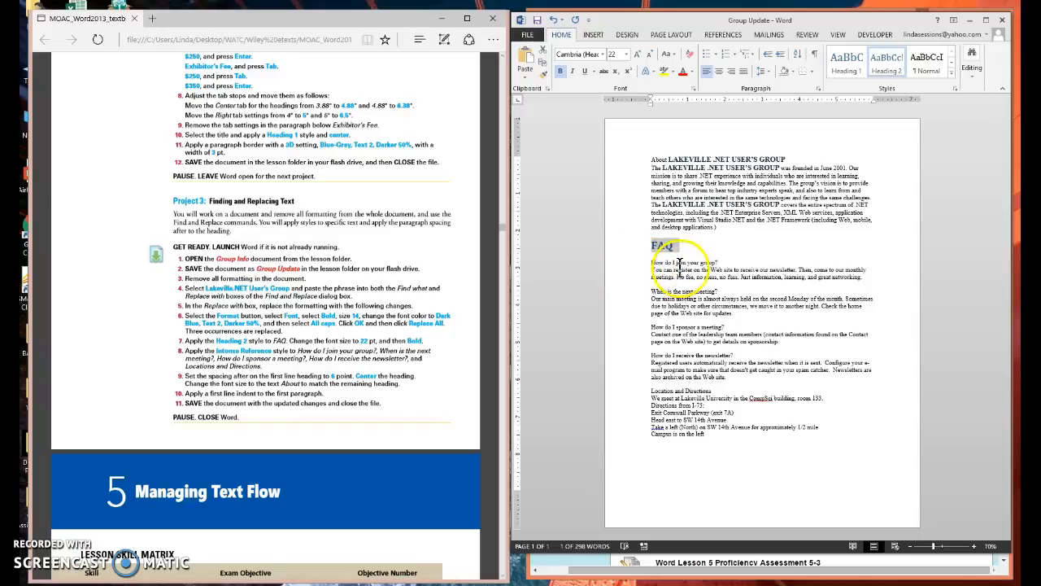
Step: Apply the Intense Reference style to the four question headings below FAQ and the Location and Directions heading
left_click(619, 269)
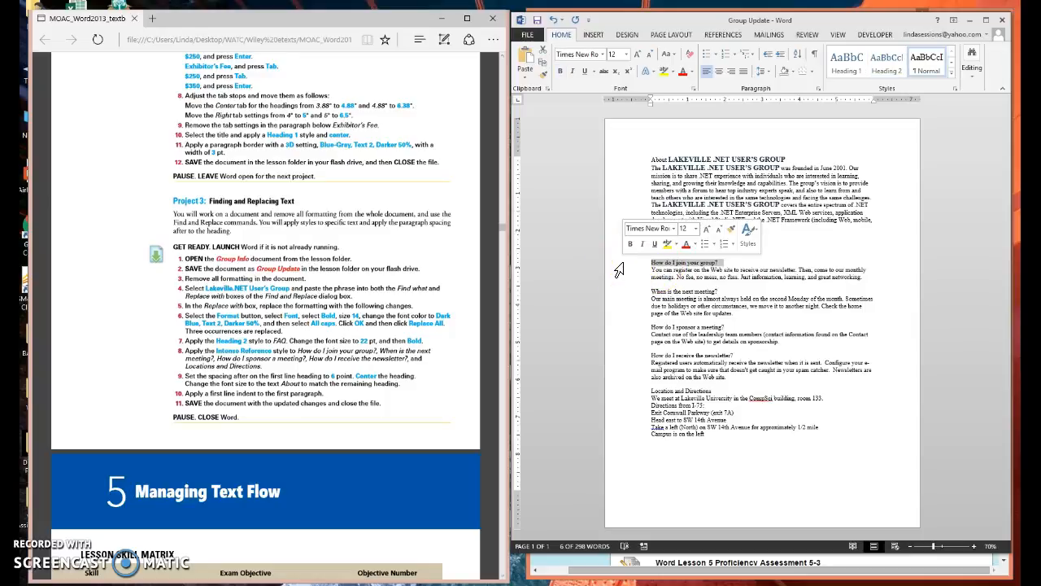
left_click(621, 291, "ctrl")
left_click(620, 327, "ctrl")
left_click(615, 358, "ctrl")
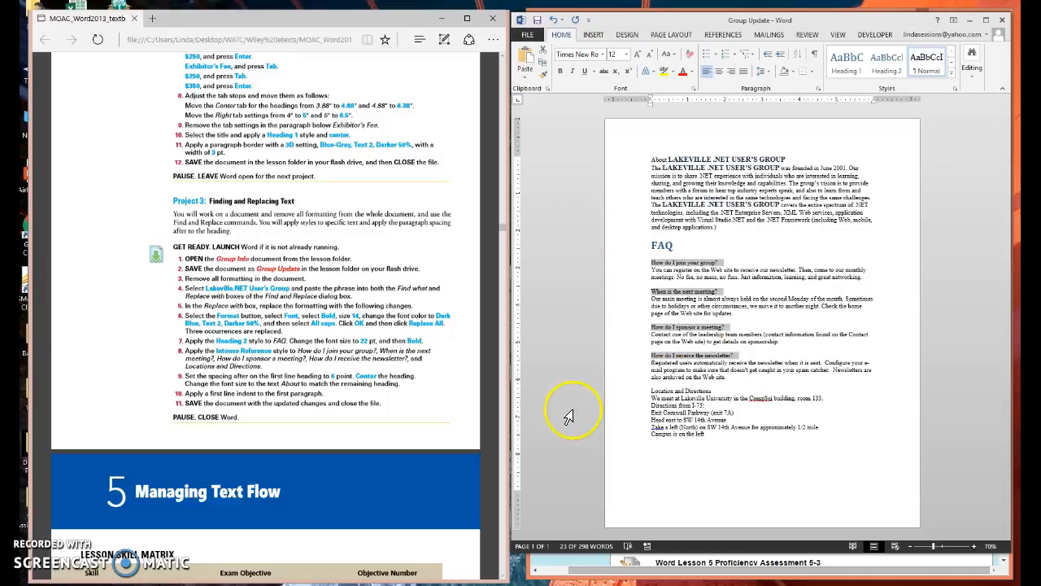
left_click(610, 401, "ctrl")
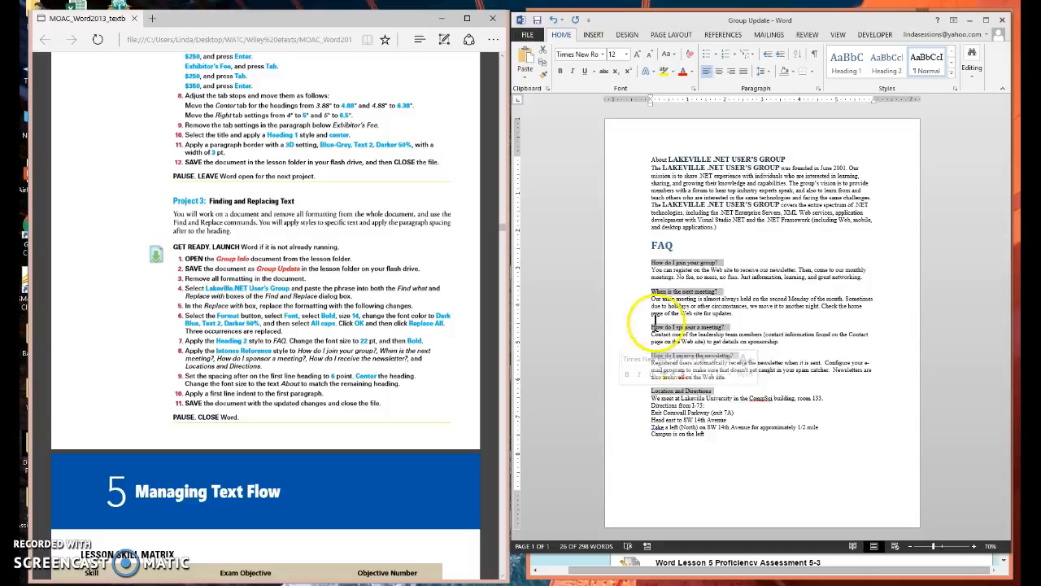
left_click(952, 72)
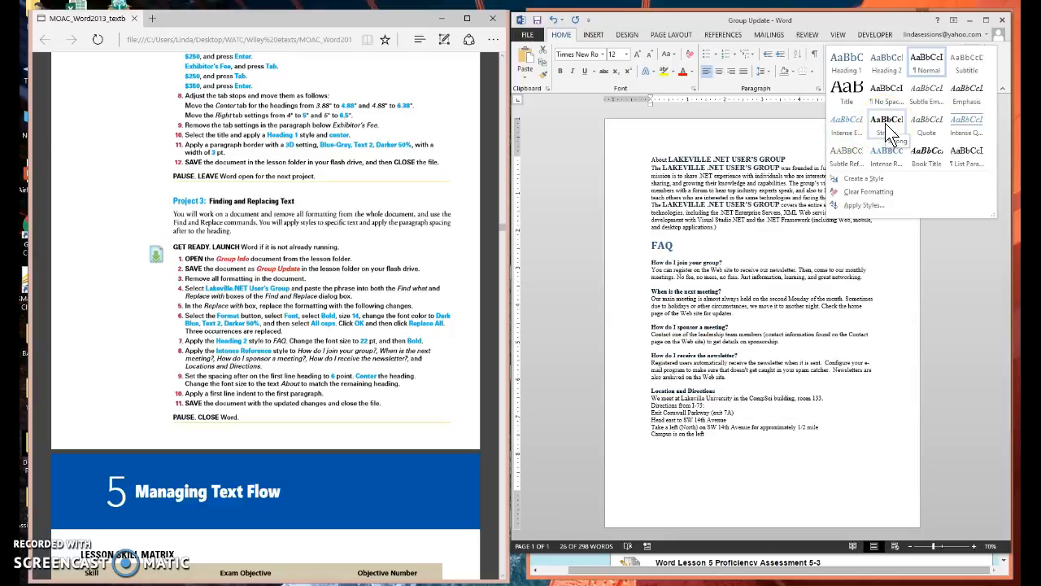
left_click(887, 159)
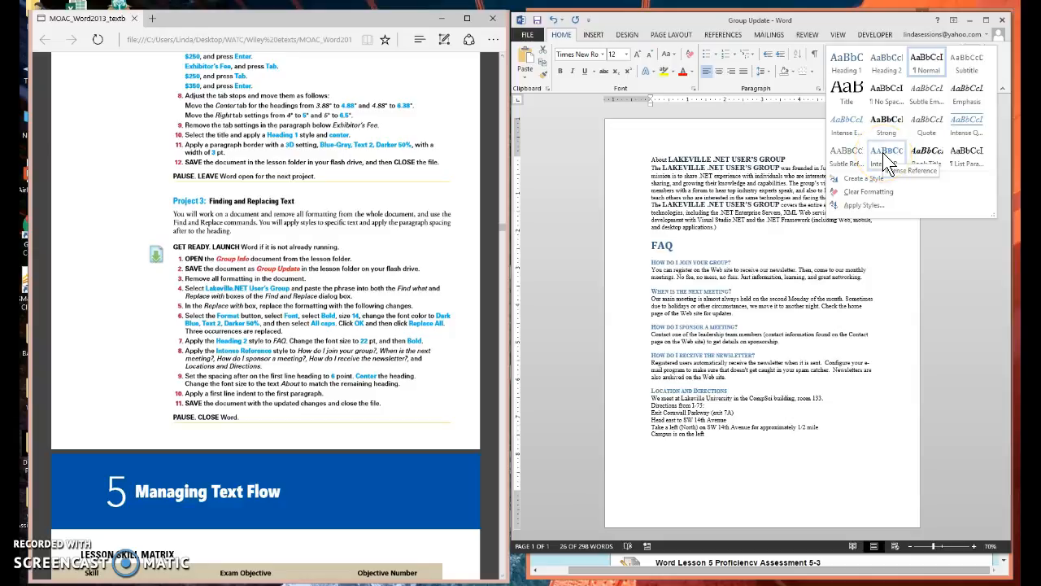
left_click(887, 159)
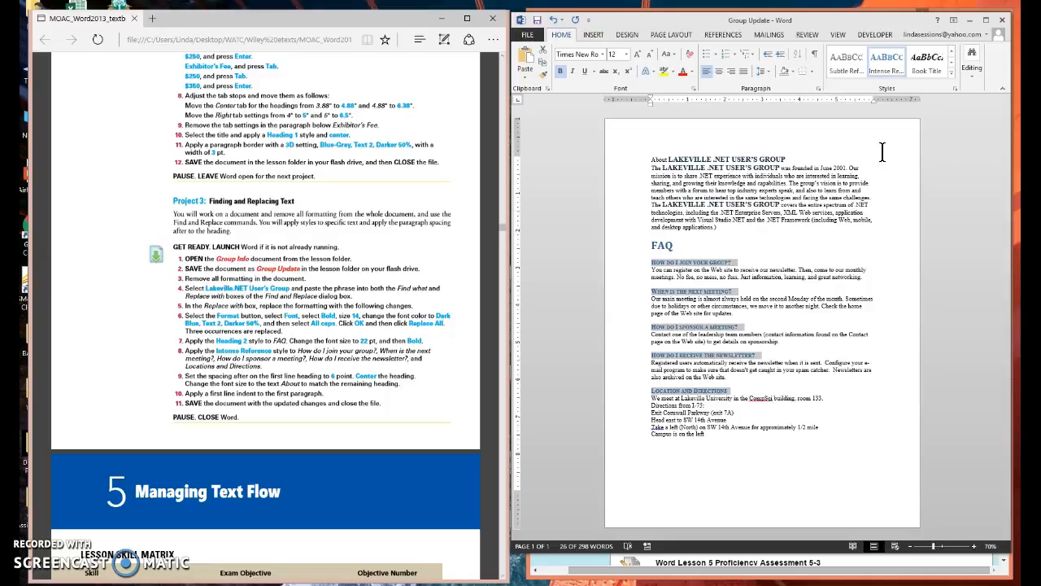
Step: Set the title line's spacing after to 6 pt and its alignment to Centered
left_click(687, 157)
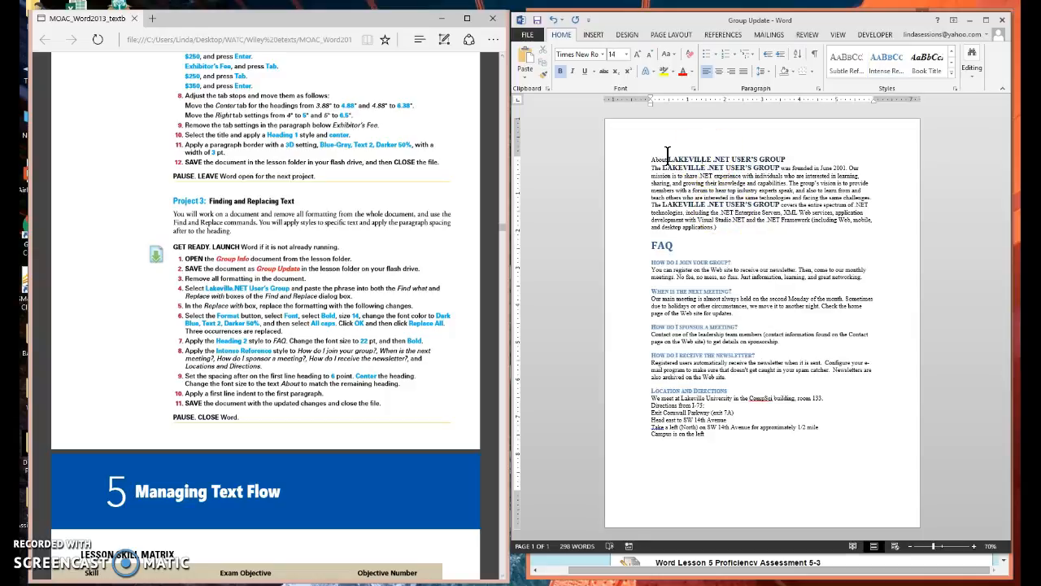
left_click(613, 161)
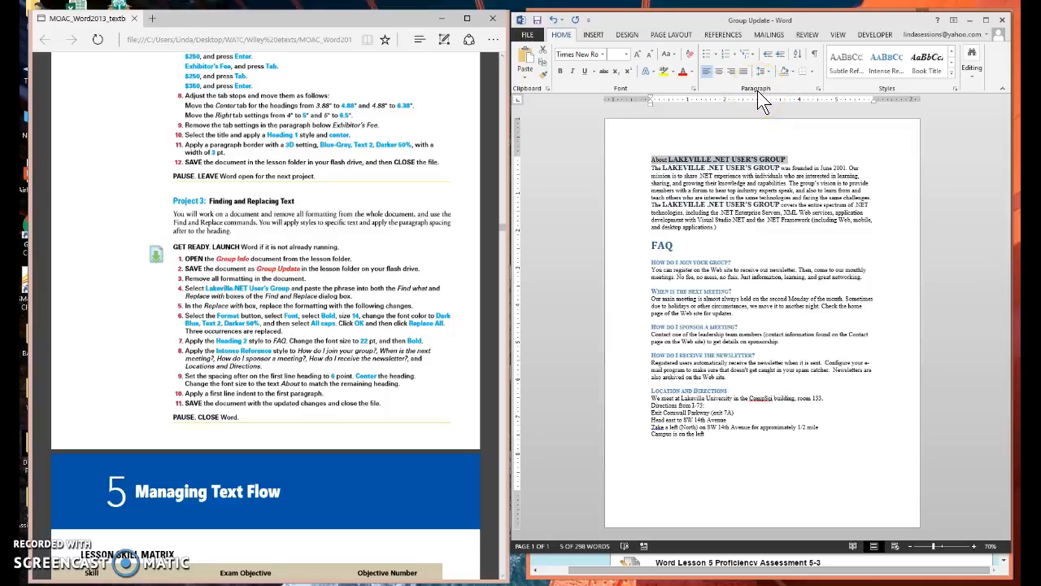
left_click(820, 90)
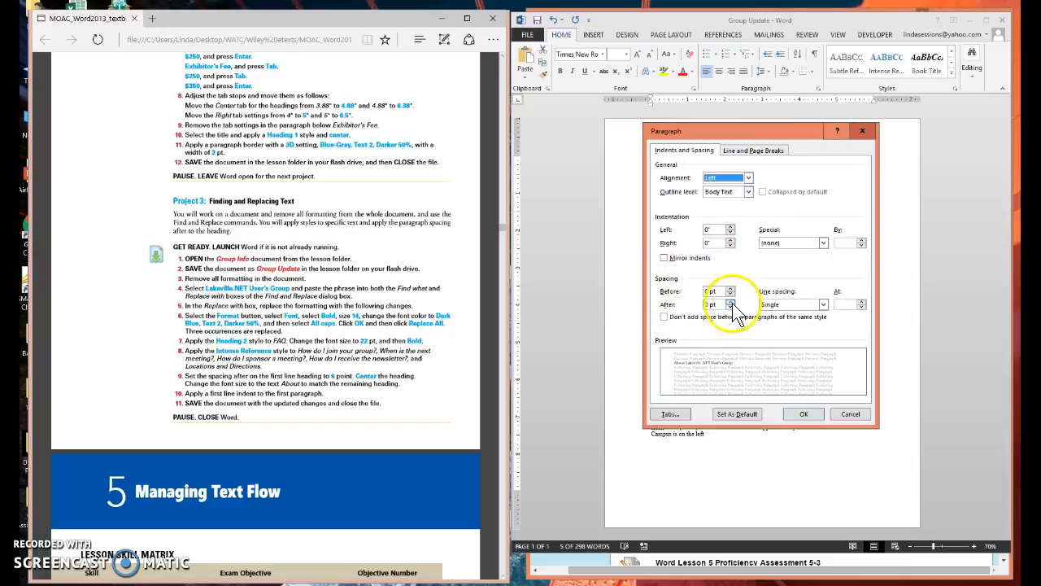
left_click(729, 301)
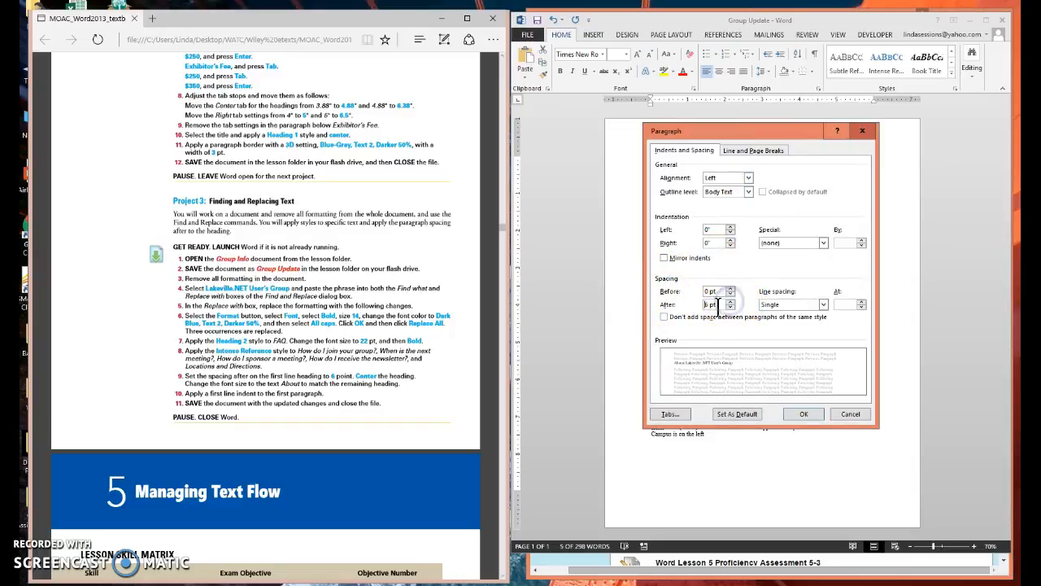
left_click(748, 178)
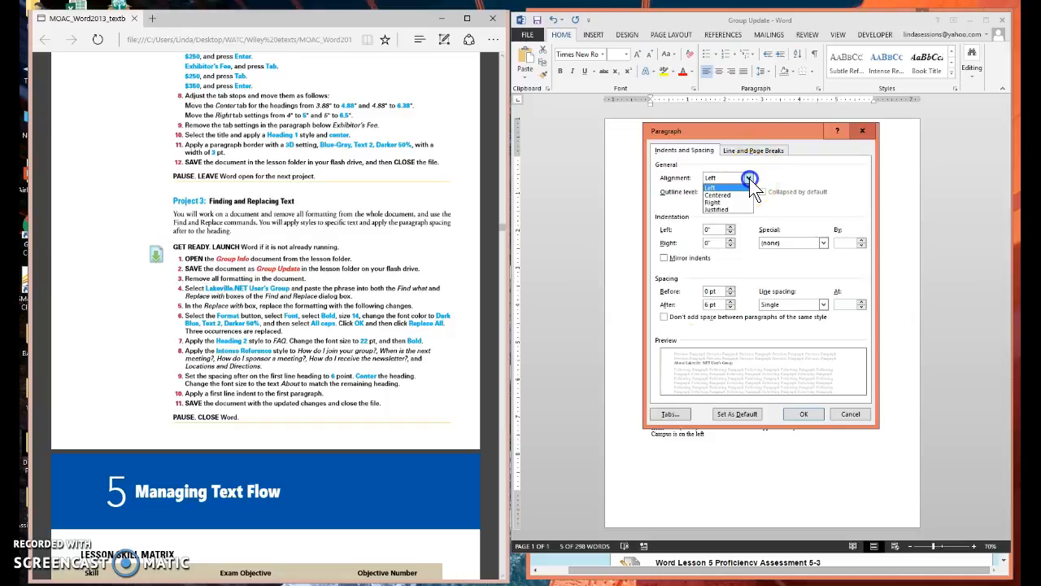
left_click(733, 196)
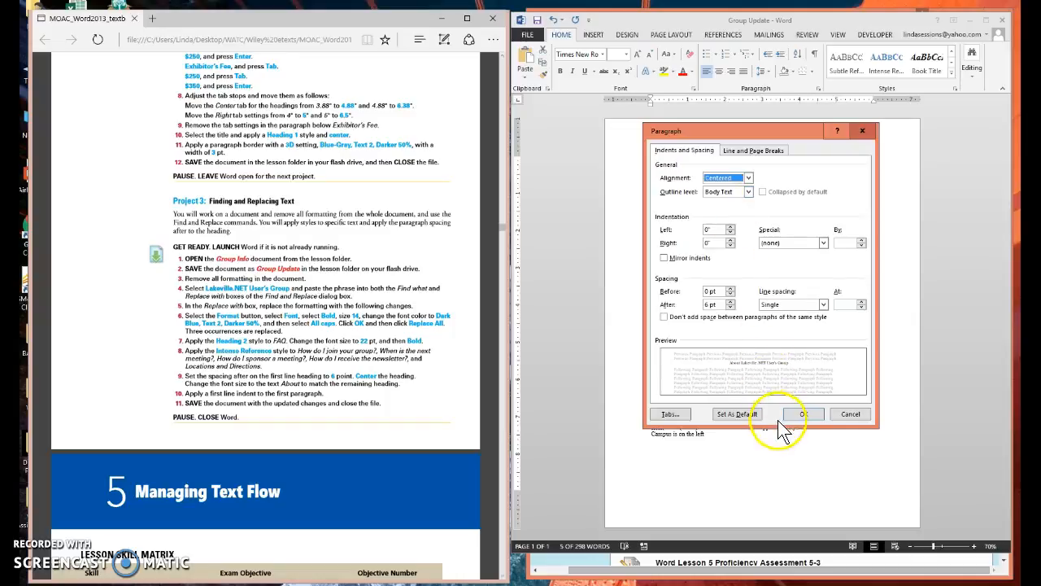
left_click(804, 415)
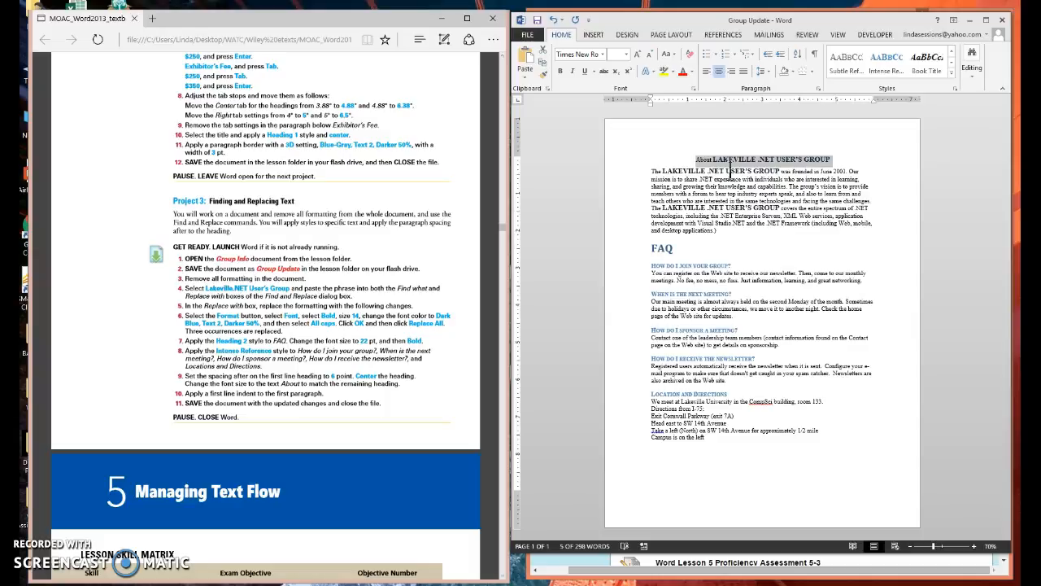
Step: Copy the formatting of LAKEVILLE in the title onto the word About with Format Painter
left_click(741, 156)
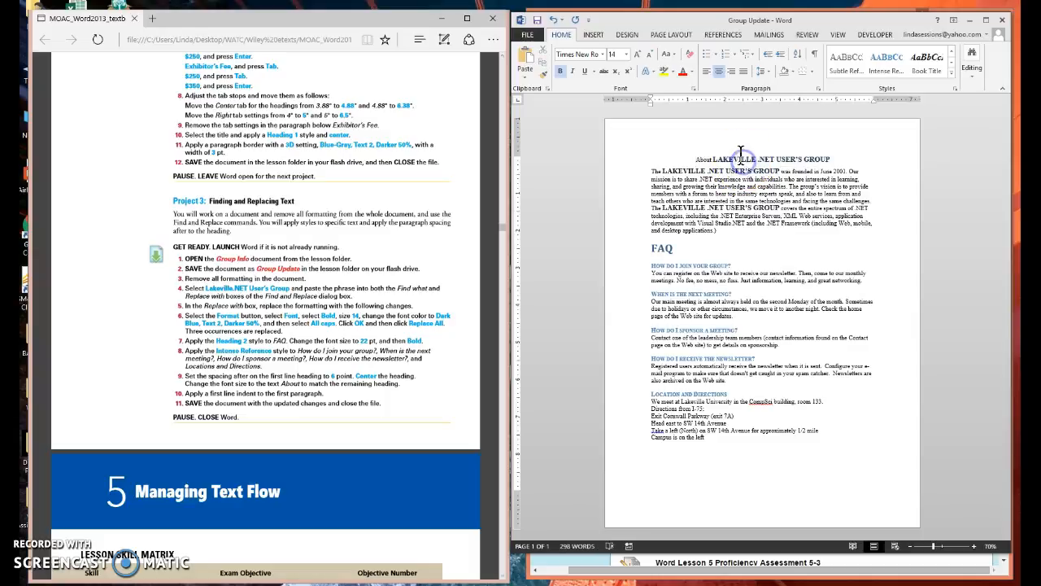
double_click(734, 161)
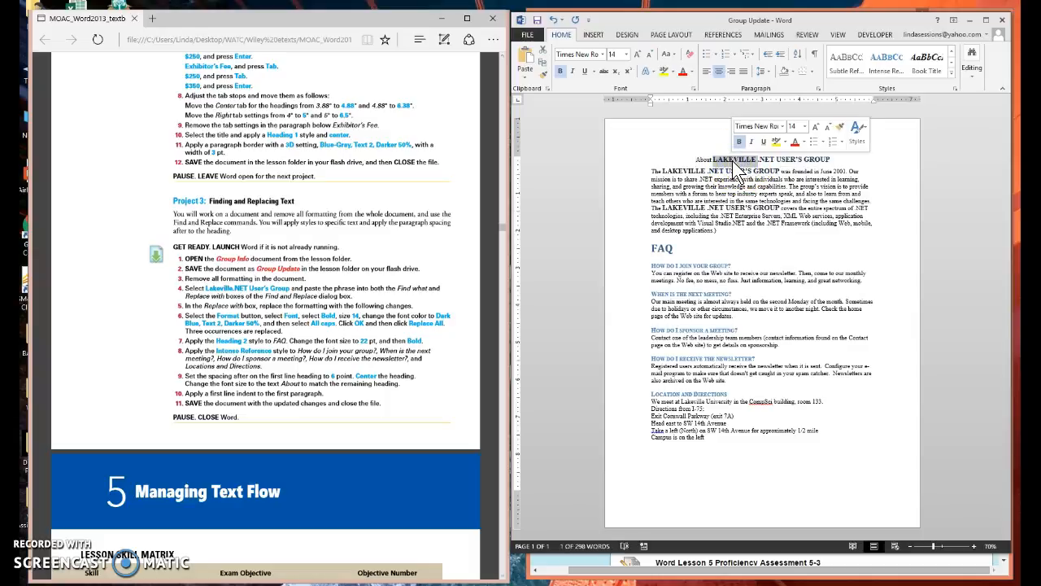
left_click(842, 130)
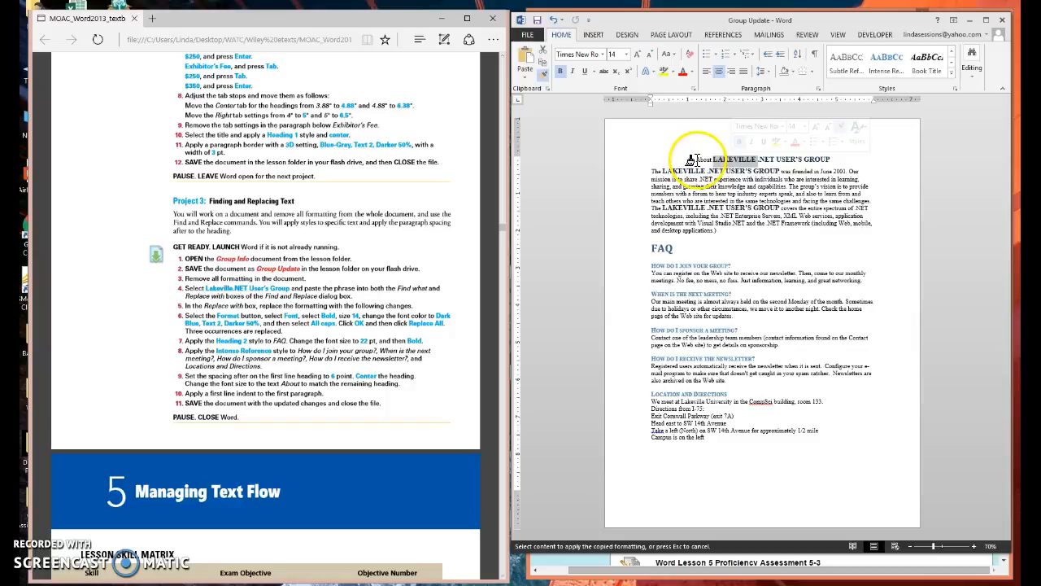
left_click_drag(693, 159, 716, 159)
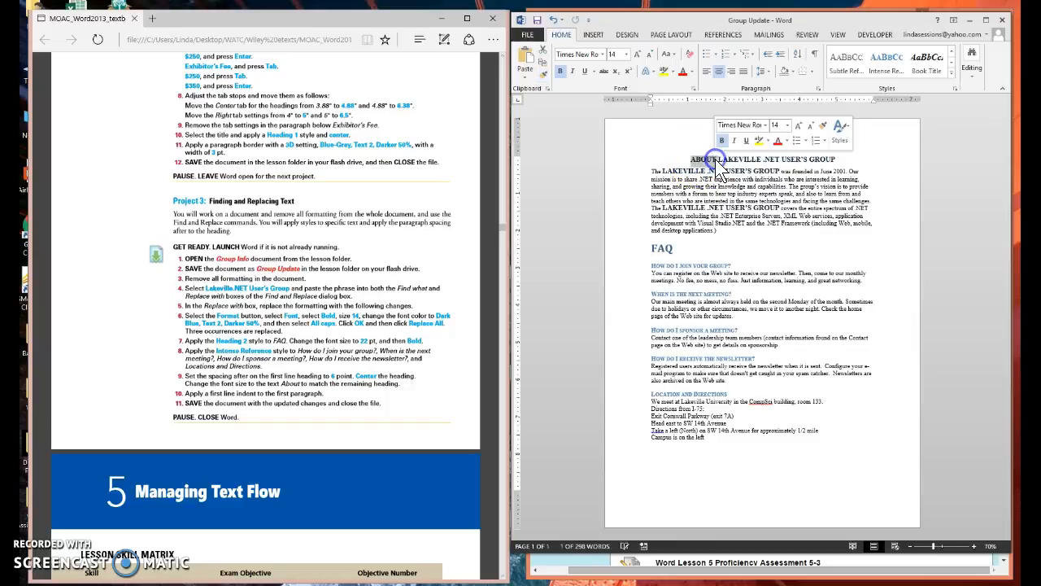
left_click(888, 172)
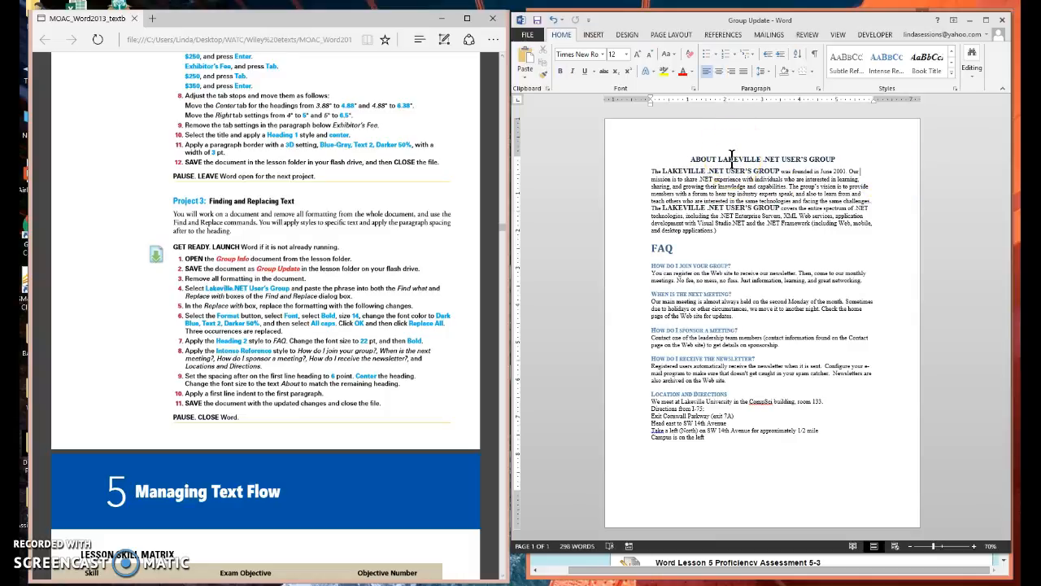
Step: Apply a 0.5" first line indent to the first body paragraph below the title
left_click(705, 160)
left_click(818, 88)
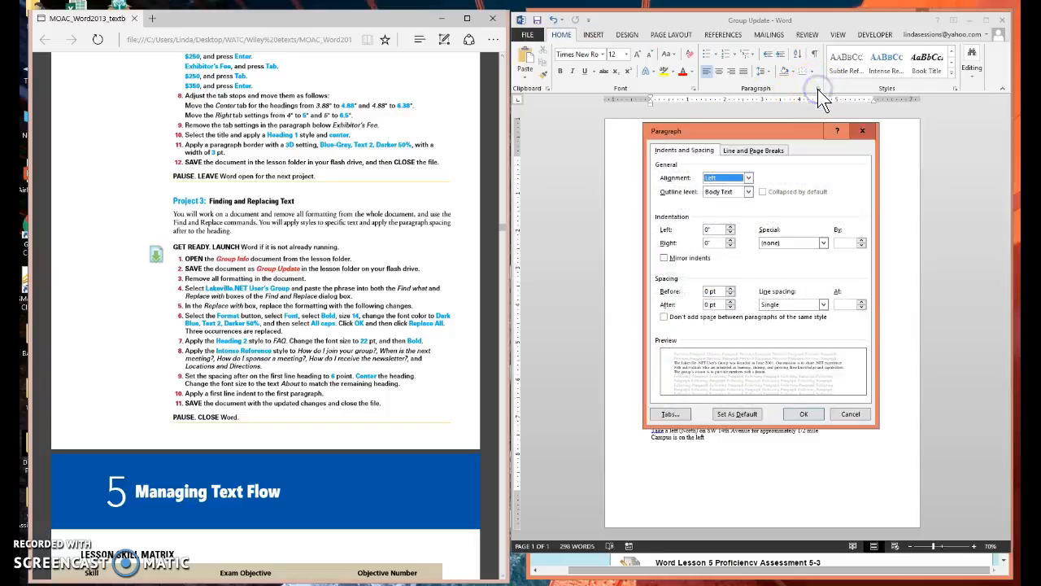
left_click(822, 242)
left_click(789, 261)
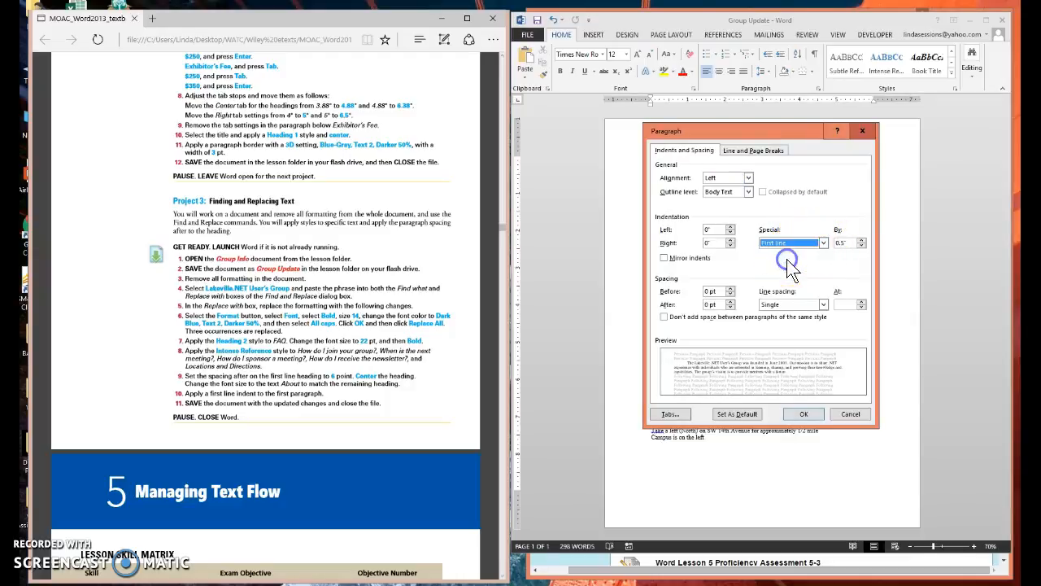
left_click(806, 415)
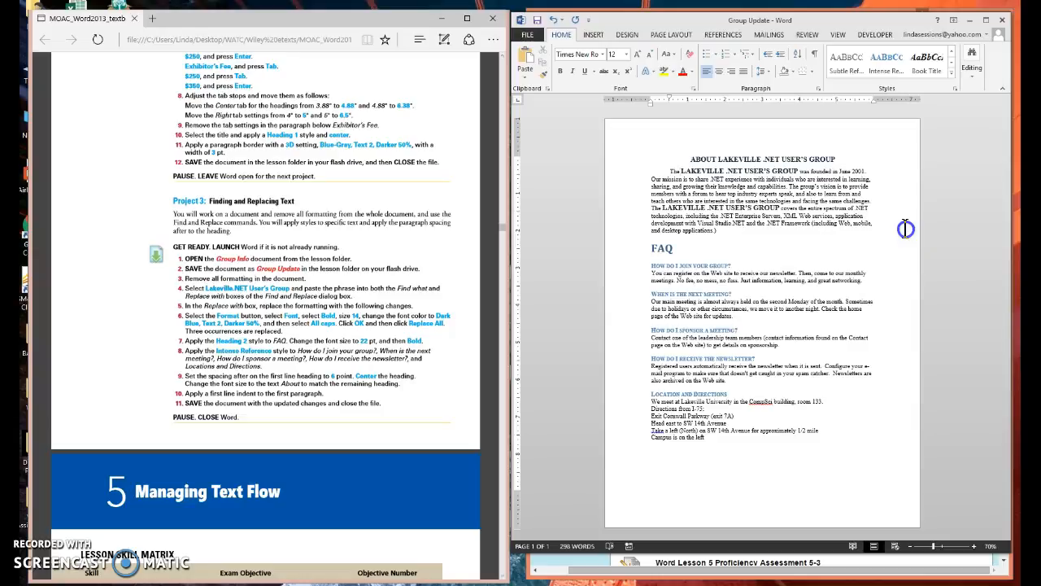
left_click(957, 306)
left_click(873, 402)
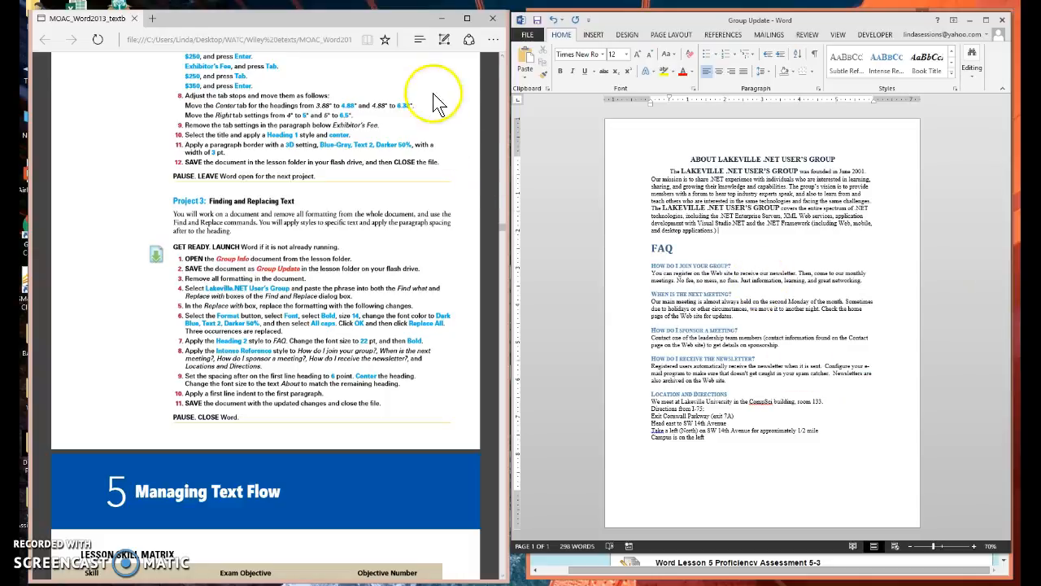
Step: Save the Group Update document and close it
left_click(538, 22)
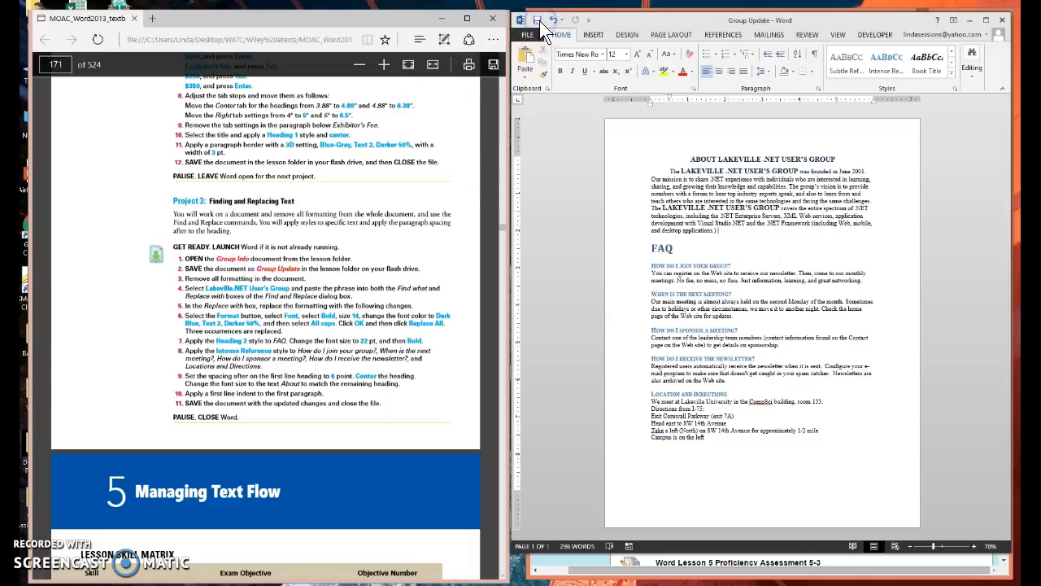
left_click(1001, 16)
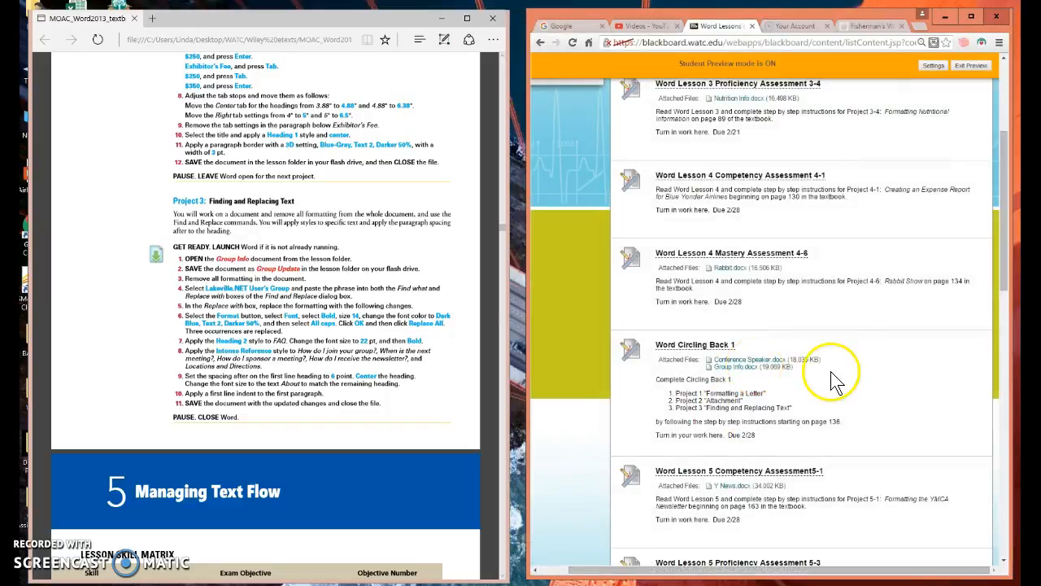
Step: Open the Word Circling Back 1 assignment in Blackboard and attach Conference Speaker Letter from the Word Assignments folder
left_click(675, 350)
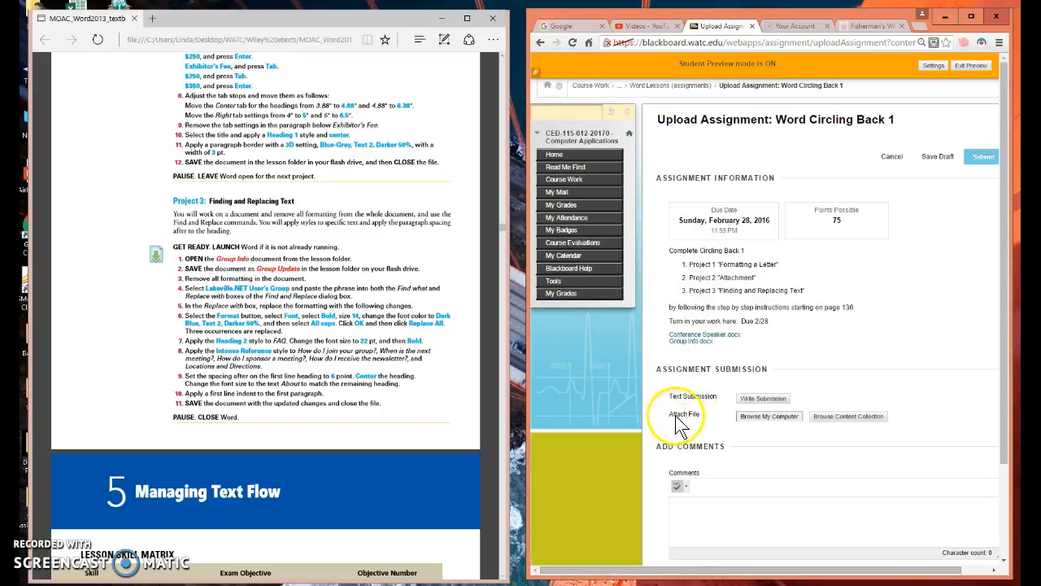
left_click(767, 418)
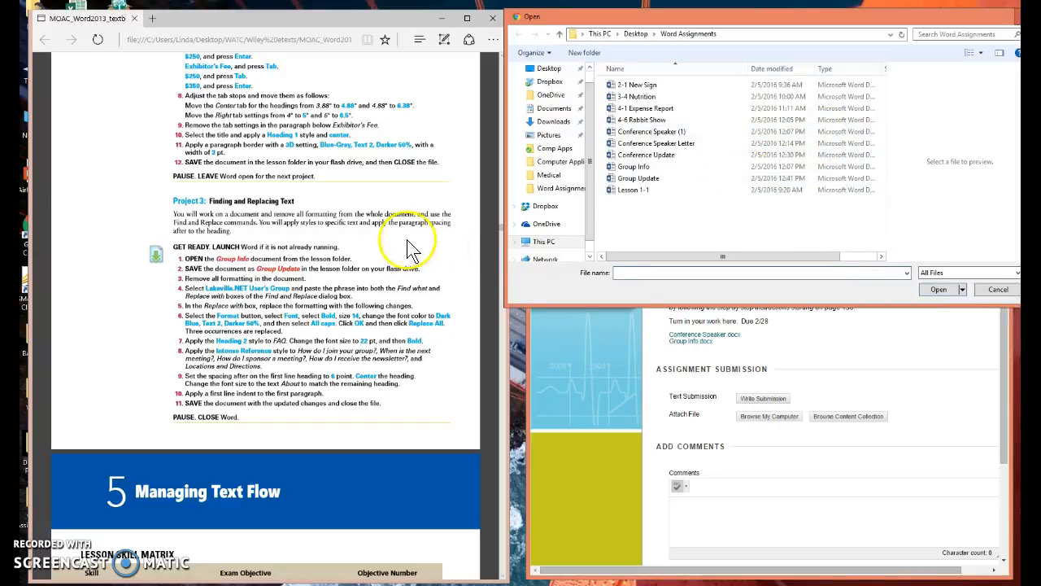
left_click(431, 197)
scroll(431, 198, "up", 10)
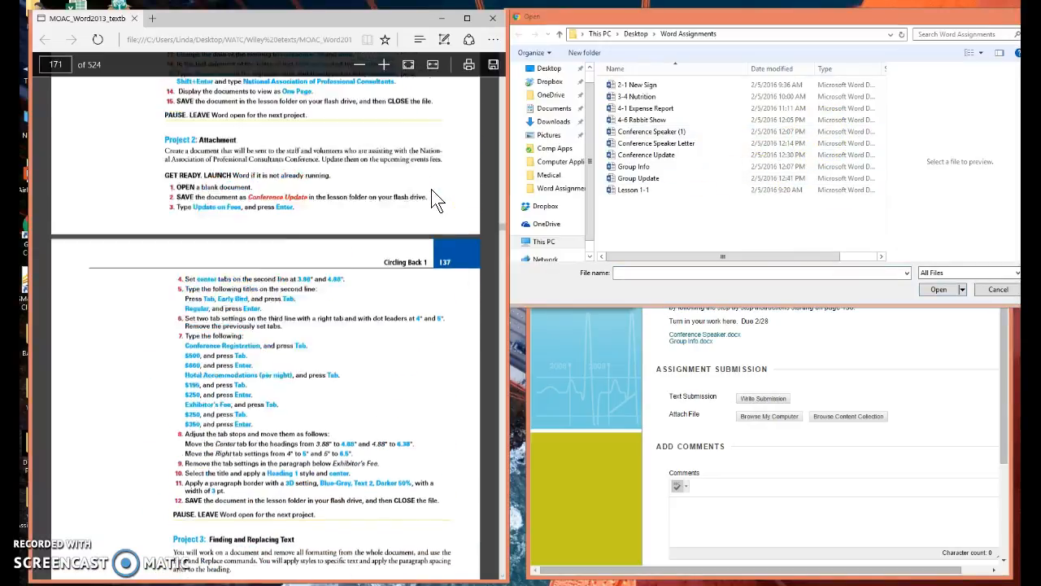
scroll(431, 198, "up", 3)
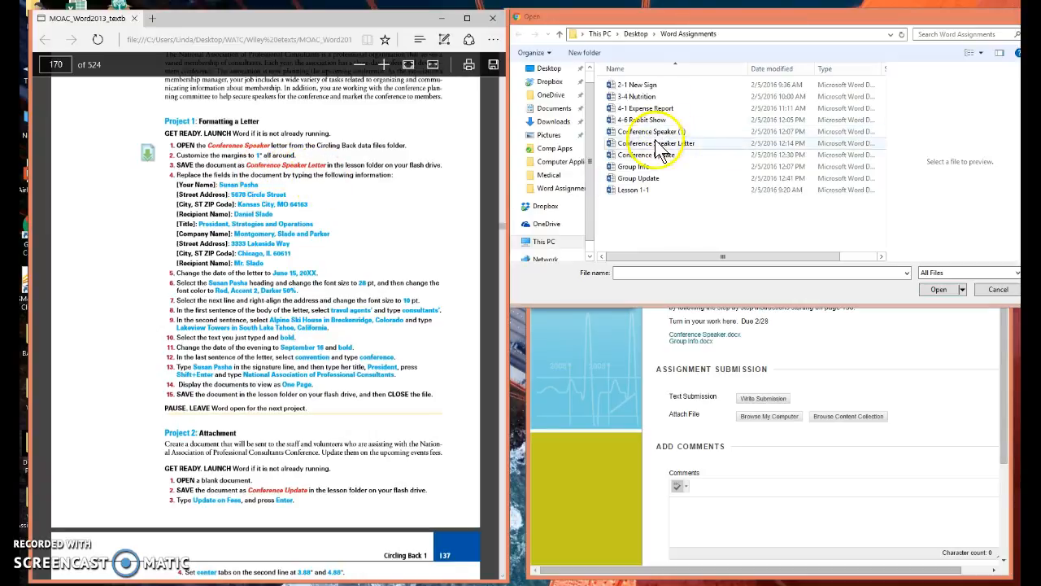
left_click(651, 145)
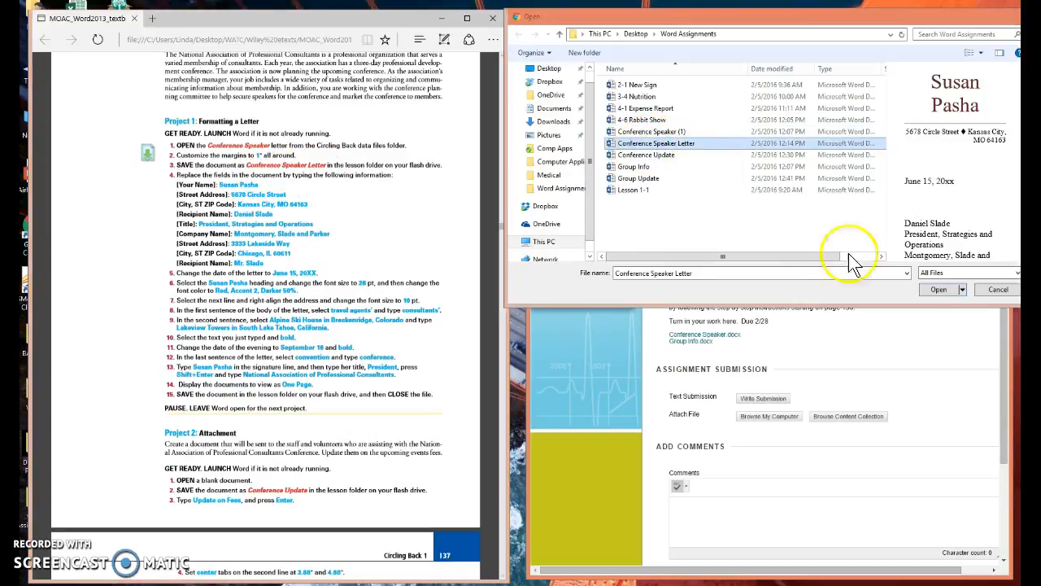
left_click(939, 289)
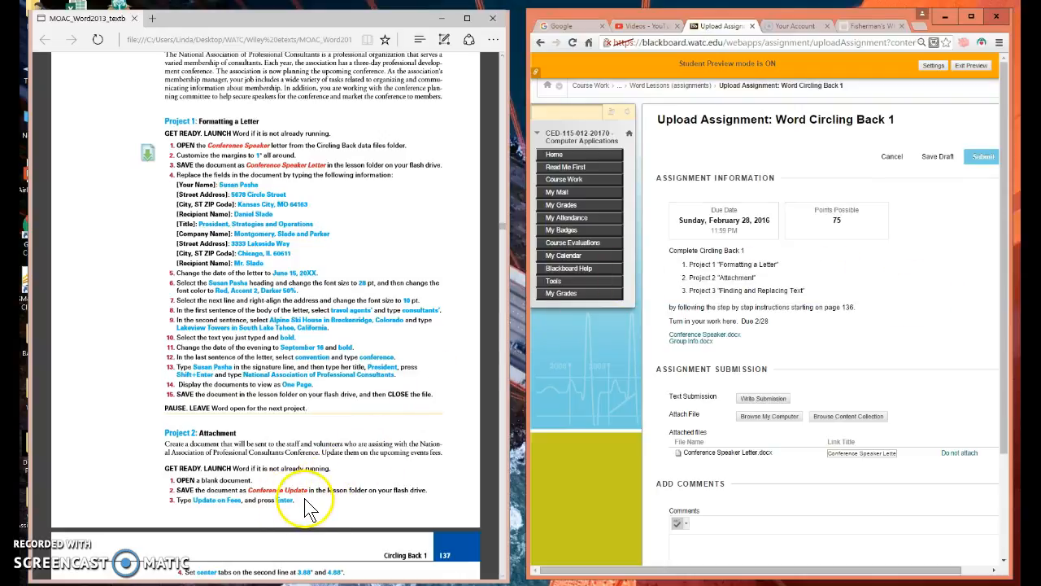
Step: Attach the Conference Update document from the Word Assignments folder to the Word Circling Back 1 submission
left_click(765, 419)
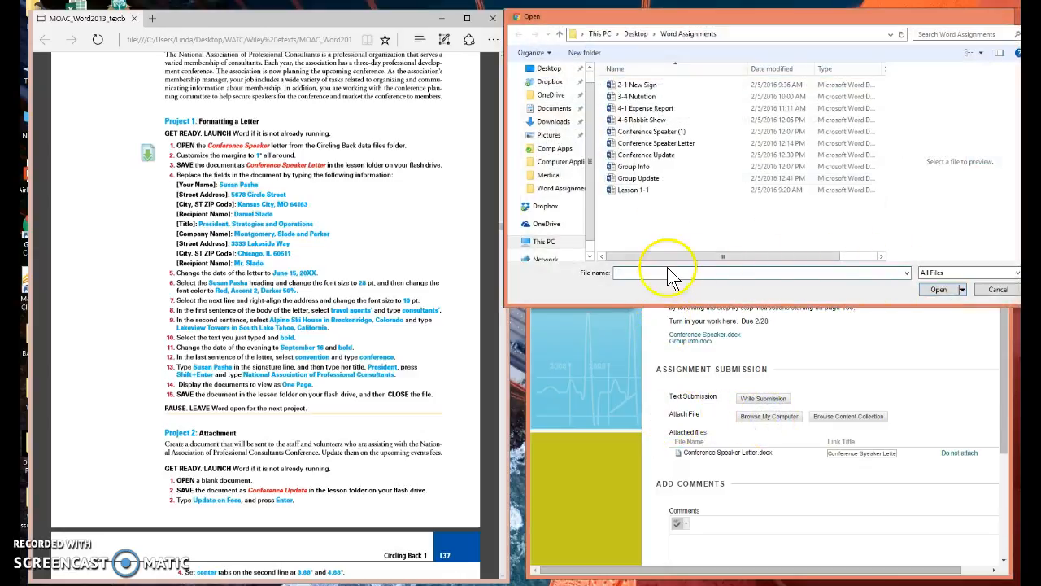
left_click(667, 157)
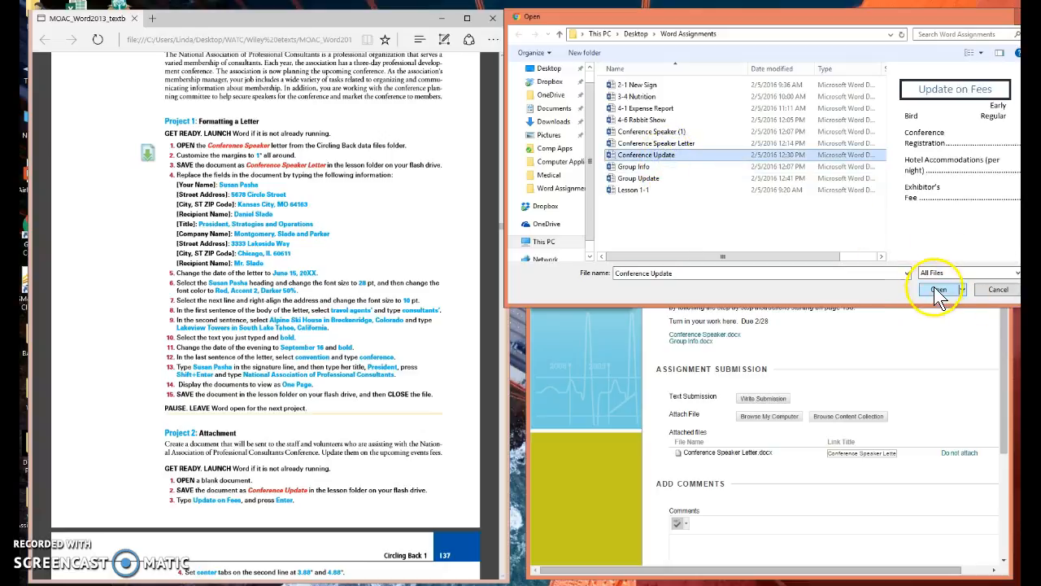
left_click(937, 290)
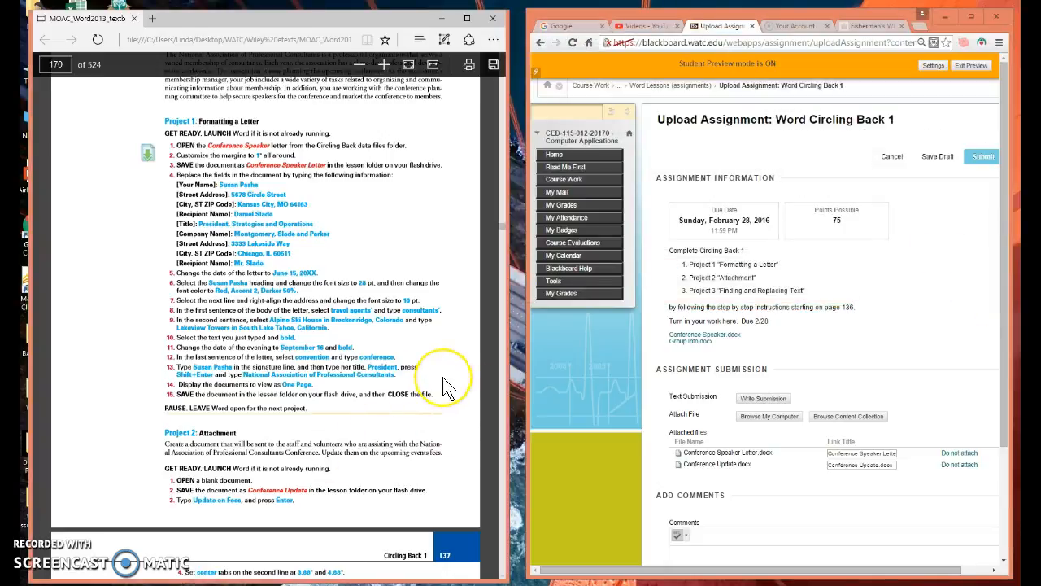
Step: Attach Group Update from the Word Assignments folder and submit the Word Circling Back 1 assignment
scroll(446, 386, "down", 10)
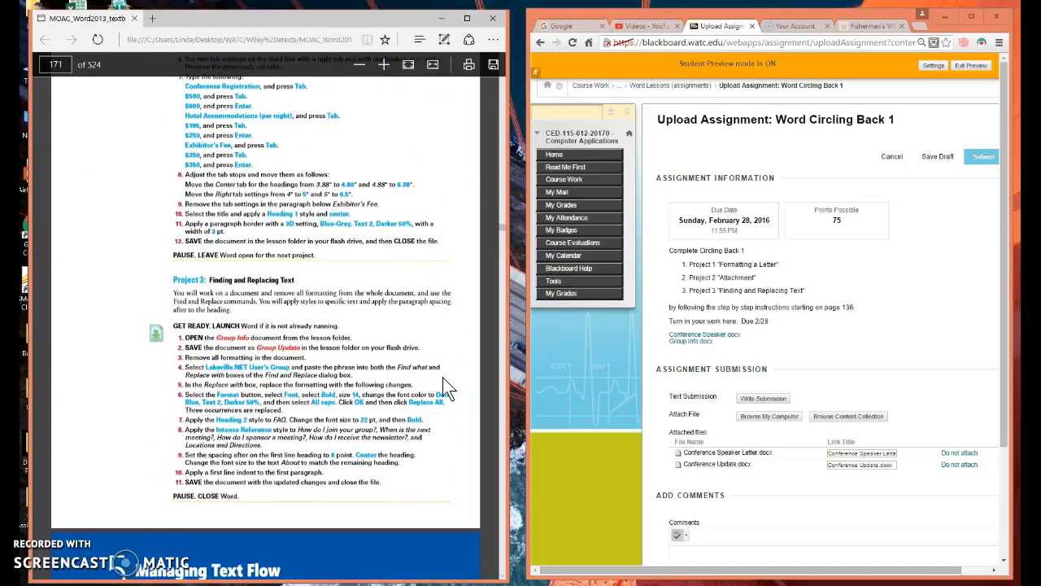
left_click(754, 418)
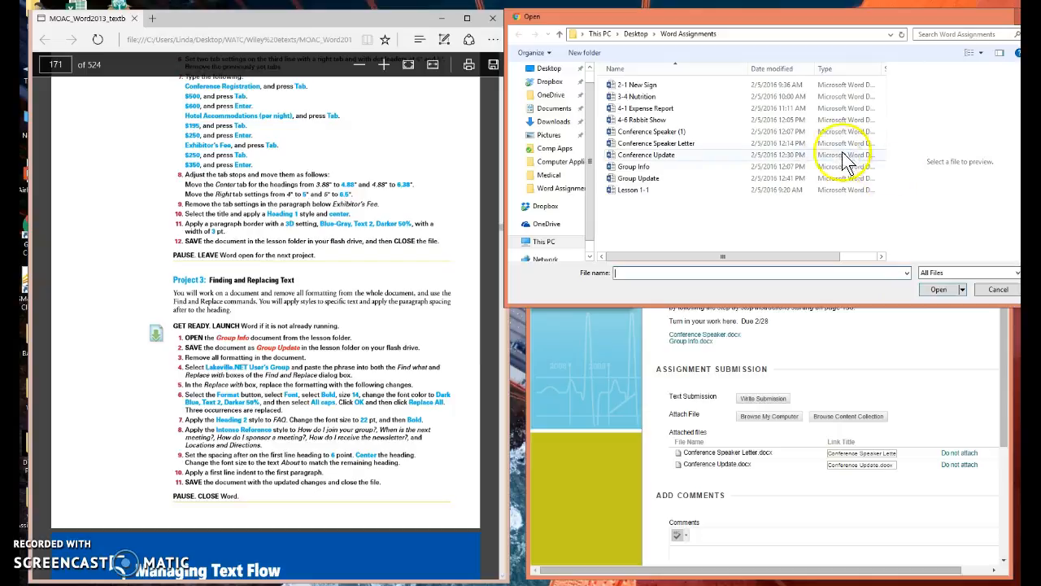
left_click(643, 179)
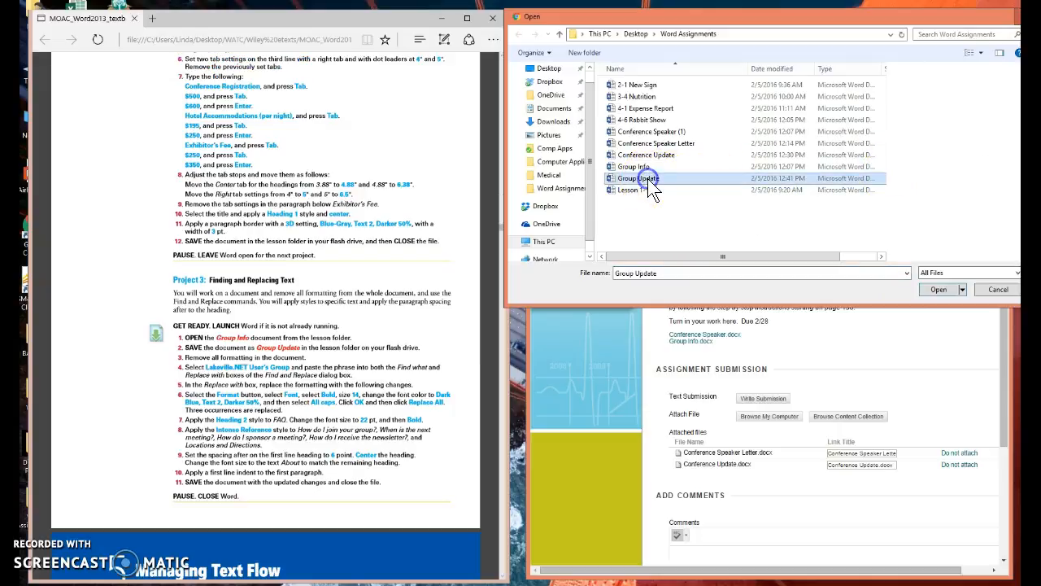
left_click(937, 290)
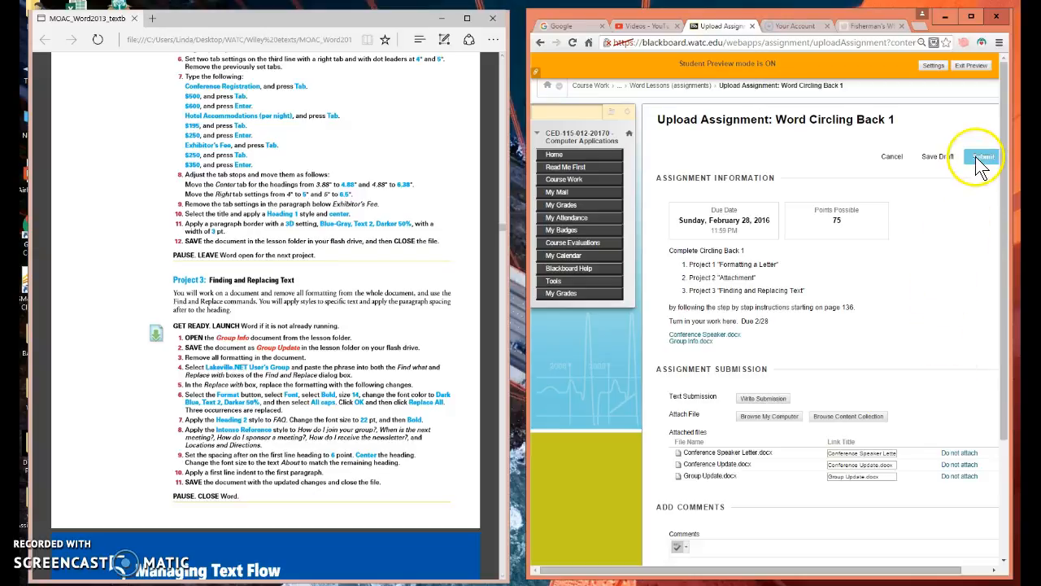
left_click(978, 157)
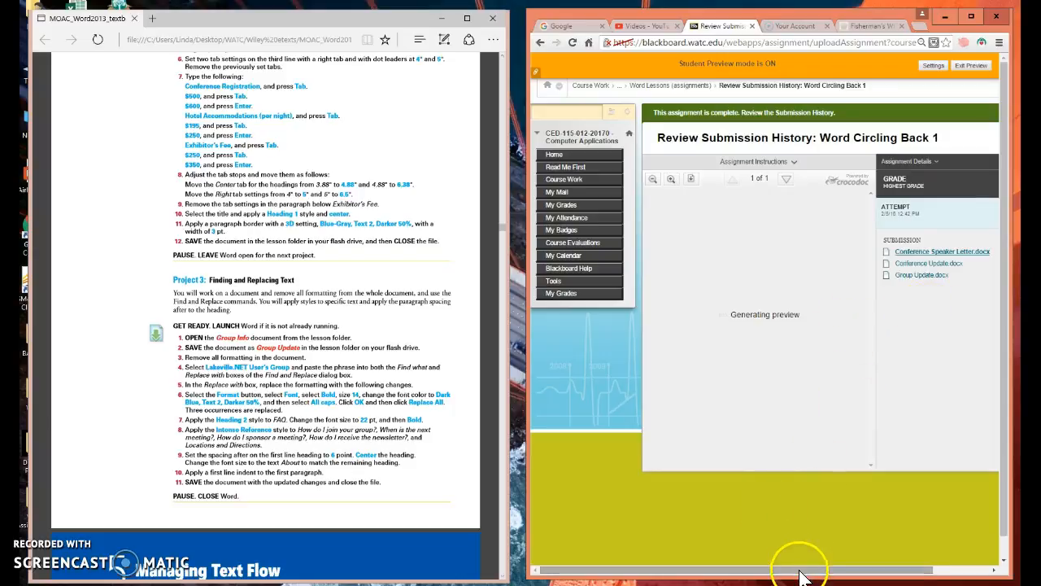
Step: Review the submission by previewing the submitted Conference Update.docx and Group Update.docx files
left_click_drag(799, 573, 862, 571)
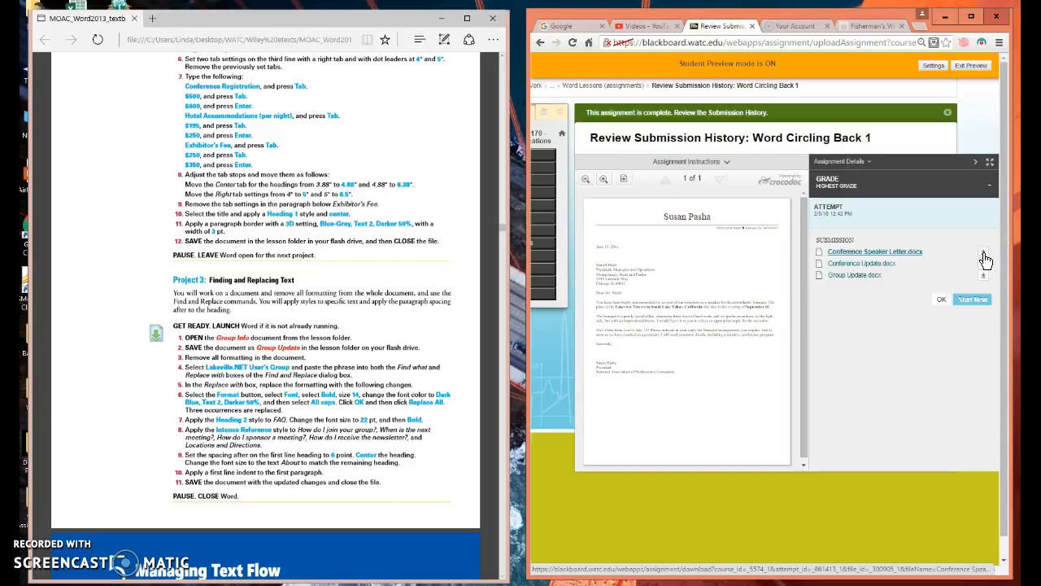
left_click(854, 264)
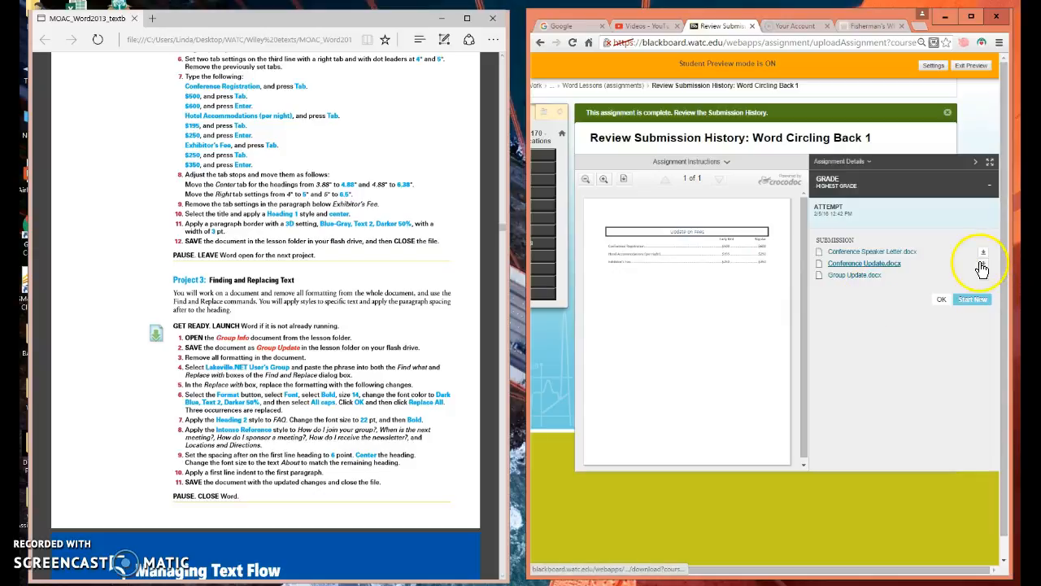
left_click(858, 275)
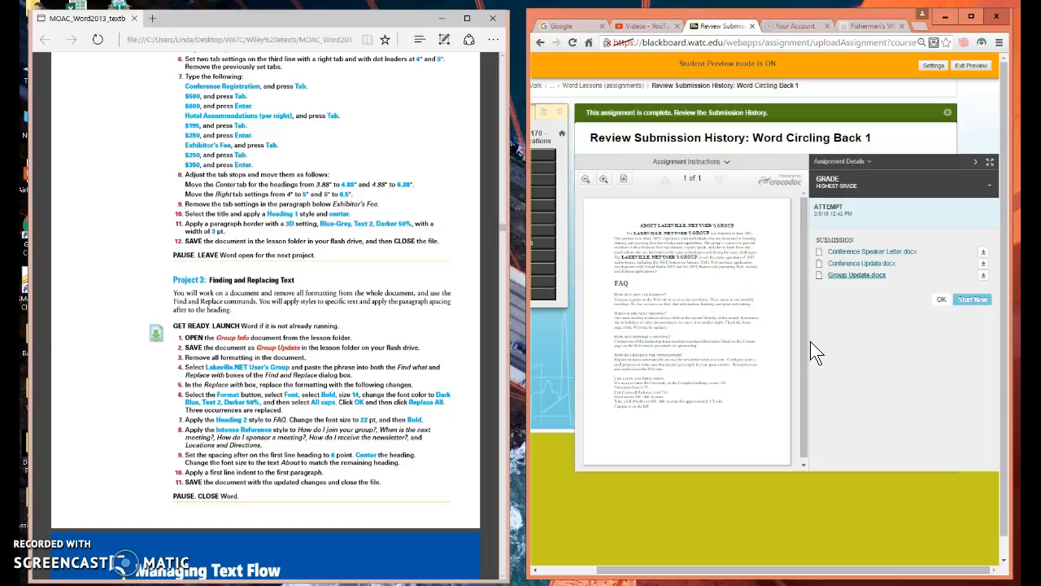
left_click(980, 299)
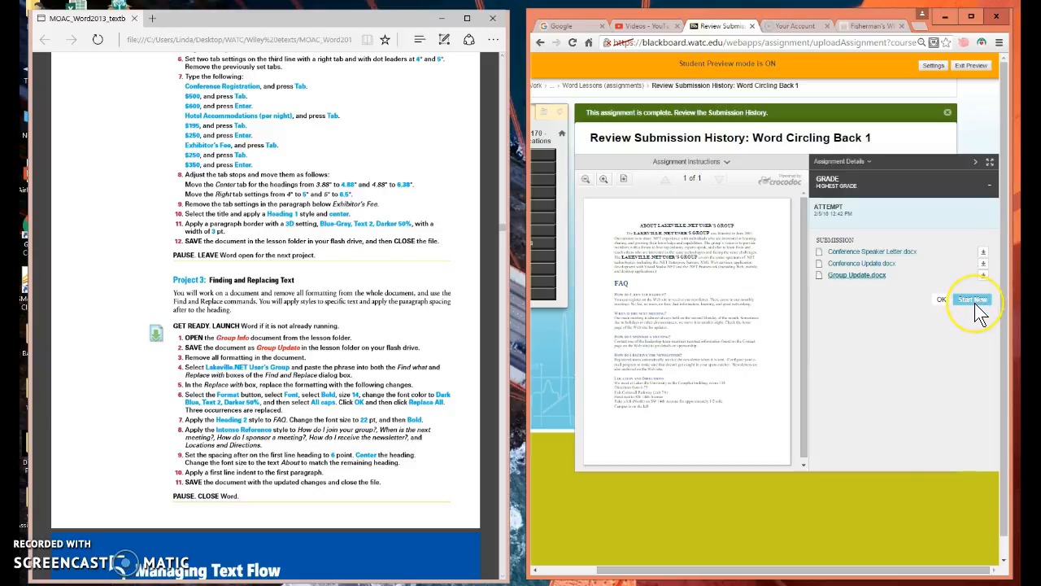